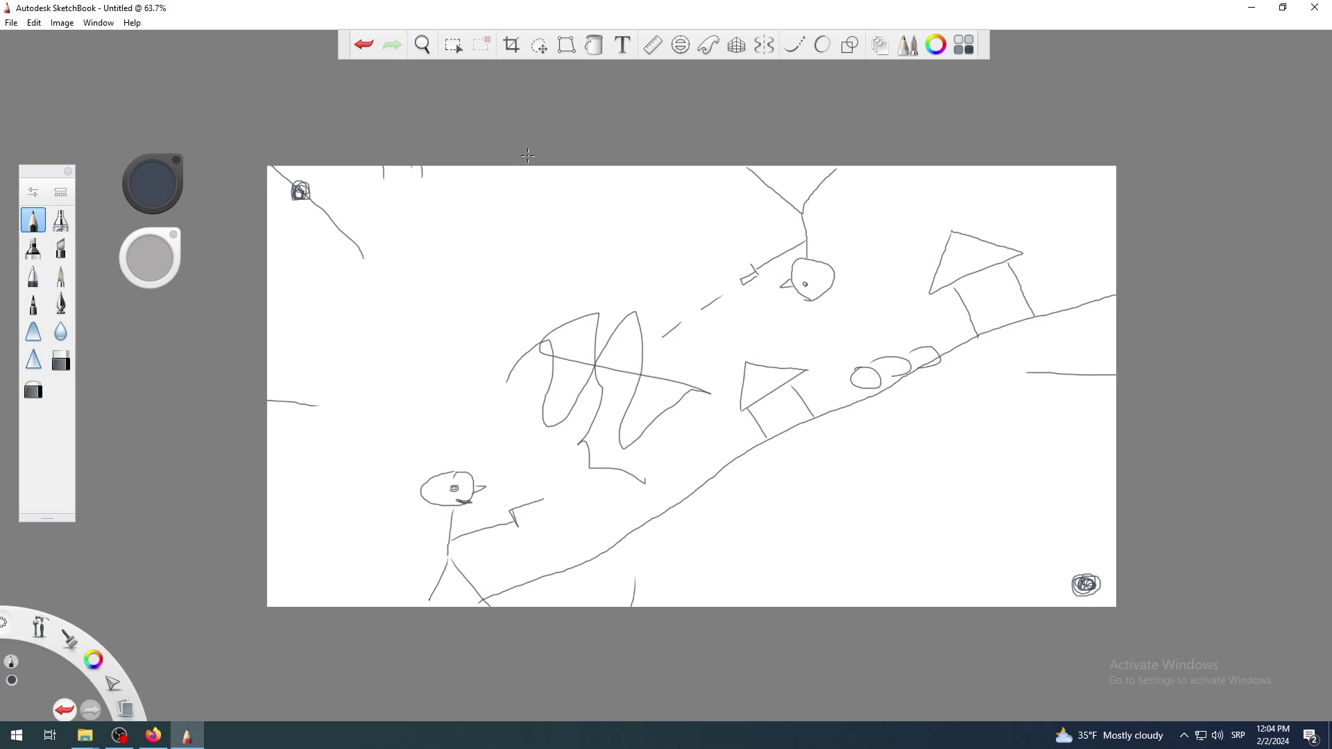
# Show and then dismiss the Zoom/Rotate navigation puck with the spacebar
pyautogui.press('space')
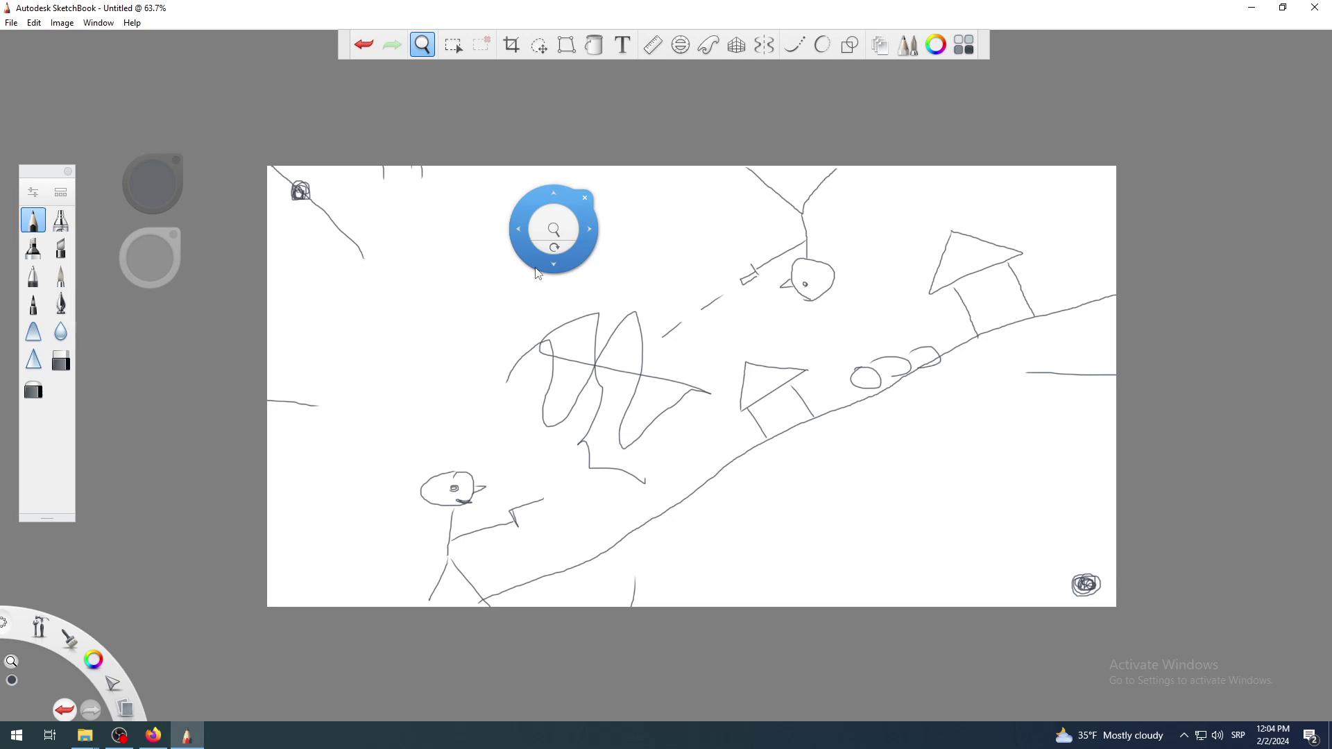
pyautogui.press('space')
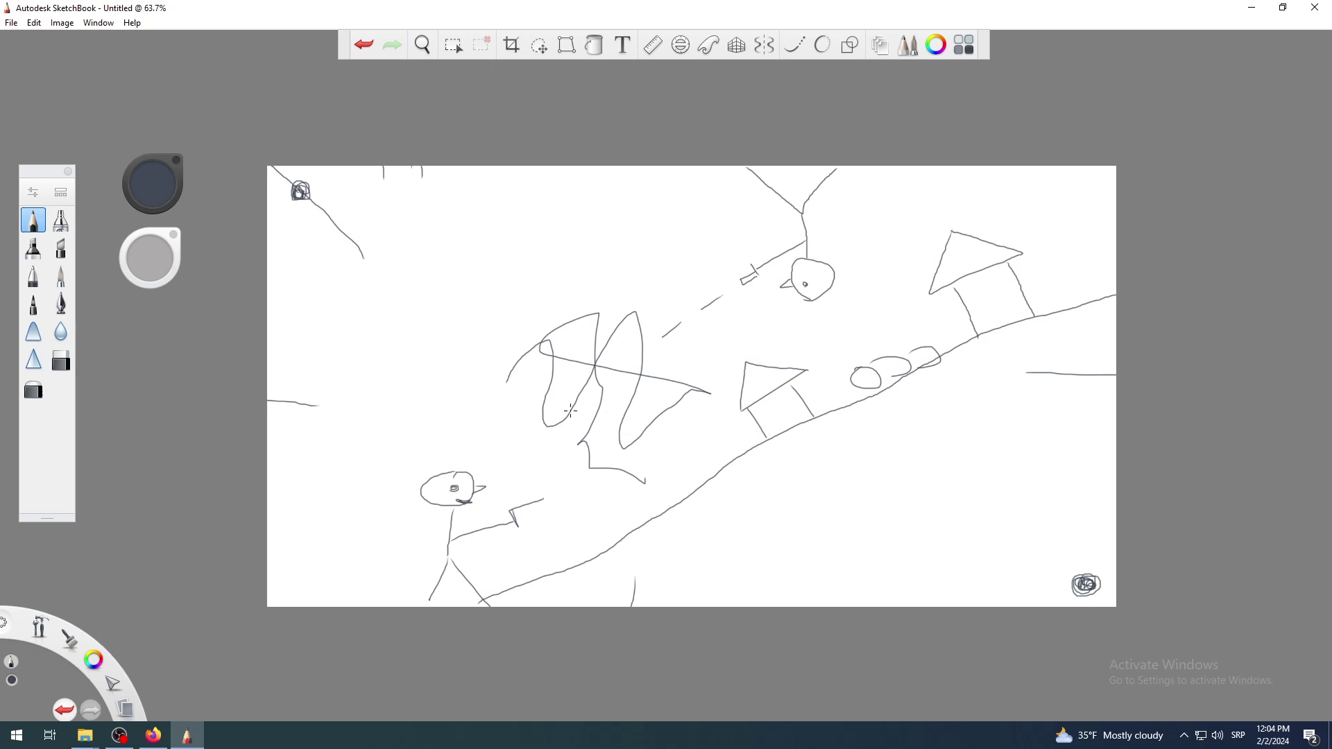
# Scribble a long zigzag pencil stroke across the sketch, then zoom to fit the whole canvas at 53.3%
pyautogui.moveTo(432, 195)
pyautogui.mouseDown()
pyautogui.moveTo(785, 539)
pyautogui.moveTo(922, 202)
pyautogui.moveTo(270, 408)
pyautogui.moveTo(818, 397)
pyautogui.moveTo(936, 496)
pyautogui.moveTo(1004, 314)
pyautogui.mouseUp()
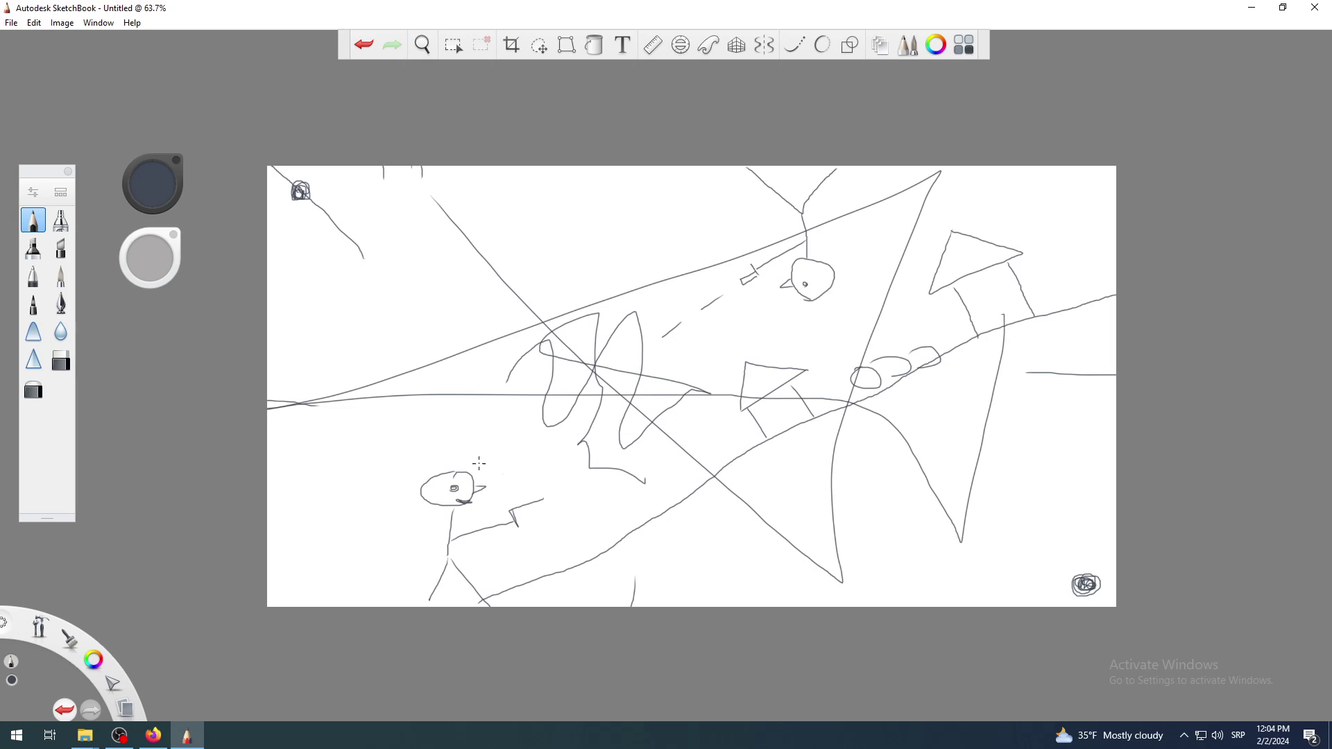
pyautogui.scroll(10, 449, 512)
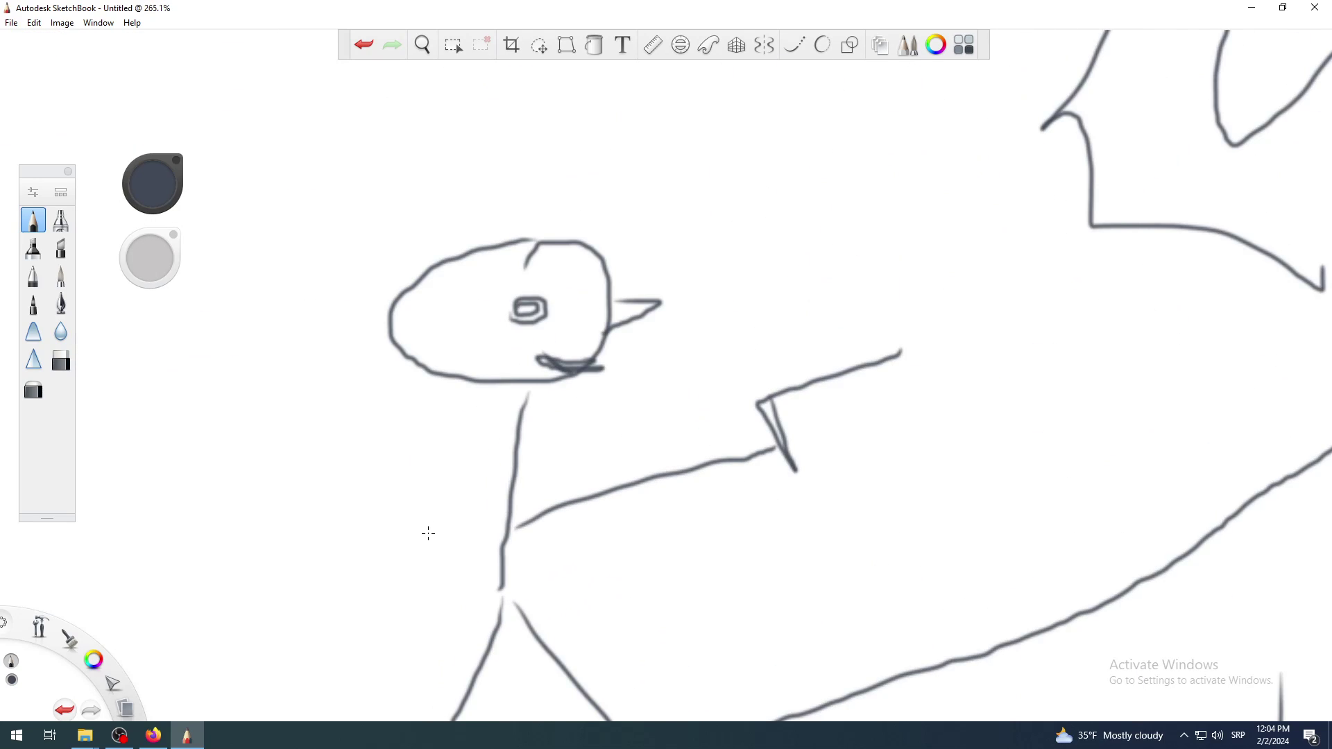
pyautogui.scroll(-8, 429, 532)
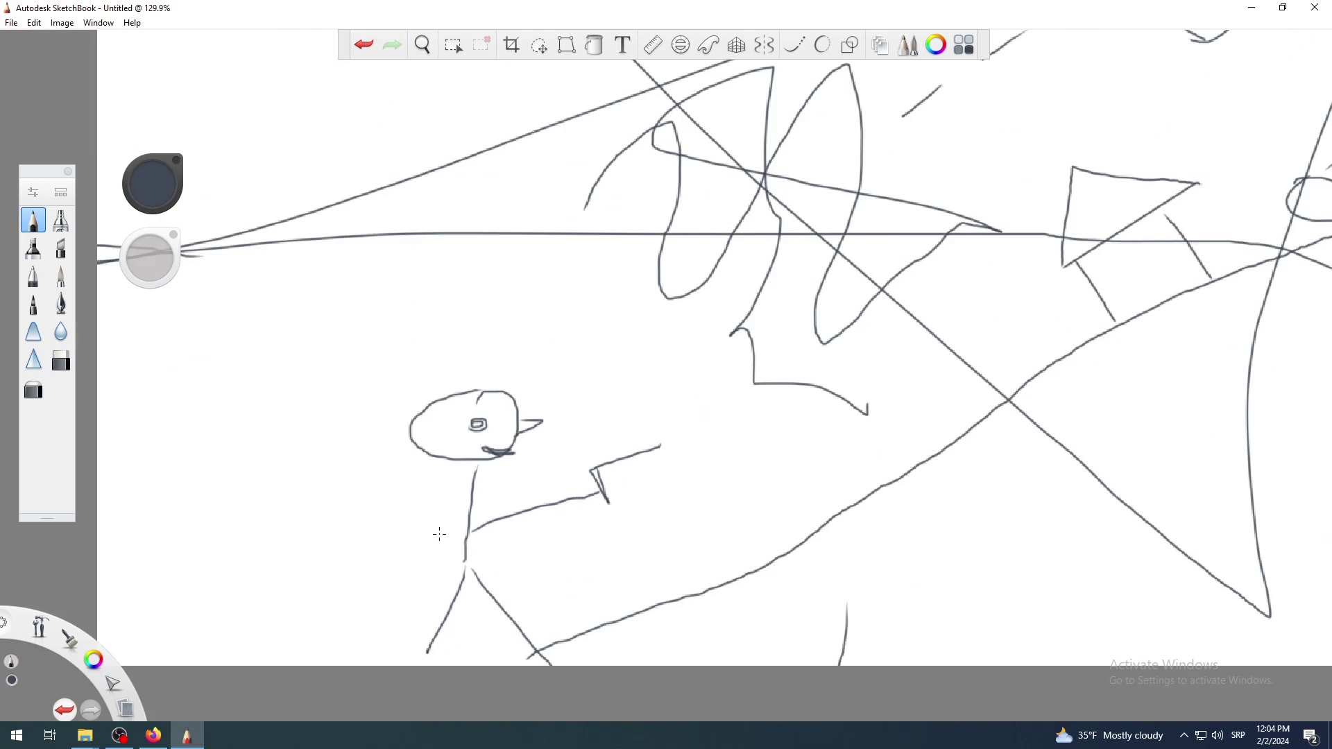
pyautogui.scroll(-1, 439, 534)
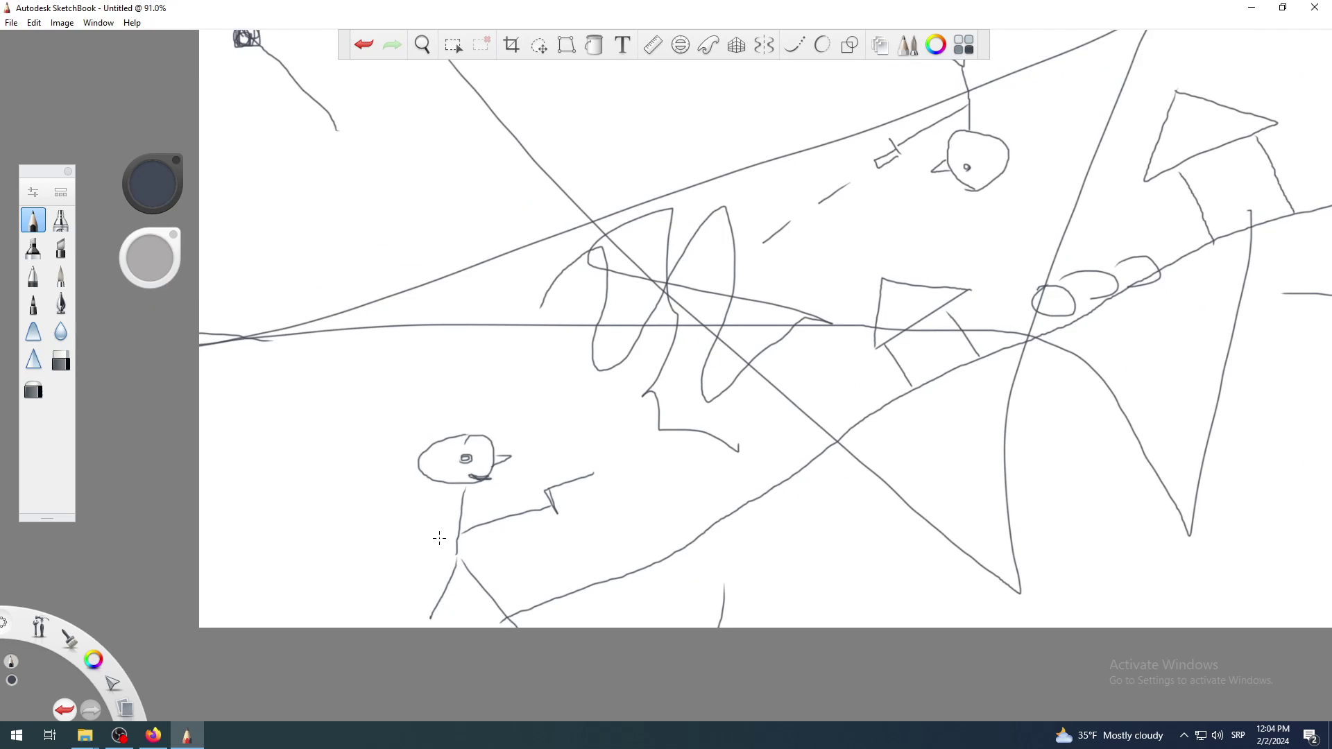
pyautogui.scroll(-4, 567, 202)
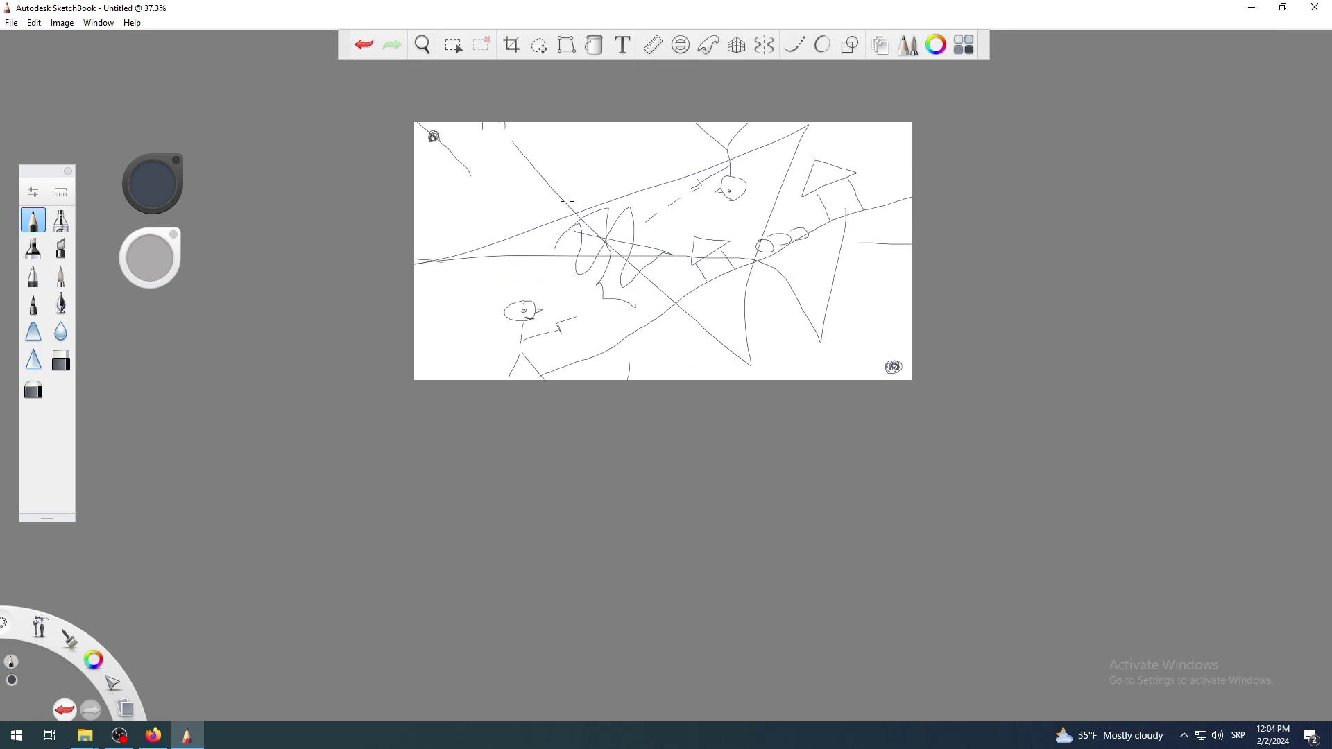
pyautogui.press('space')
pyautogui.moveTo(606, 293); pyautogui.dragTo(603, 182)
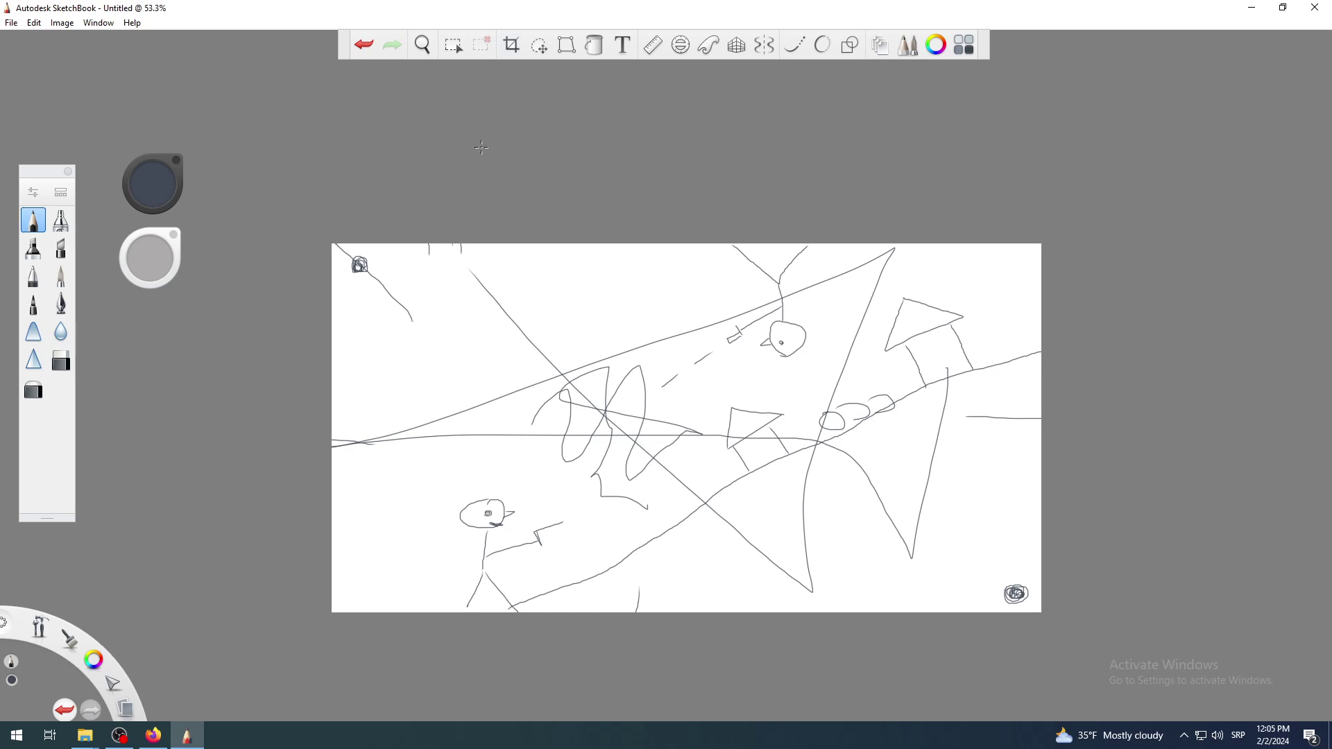
pyautogui.press('c')
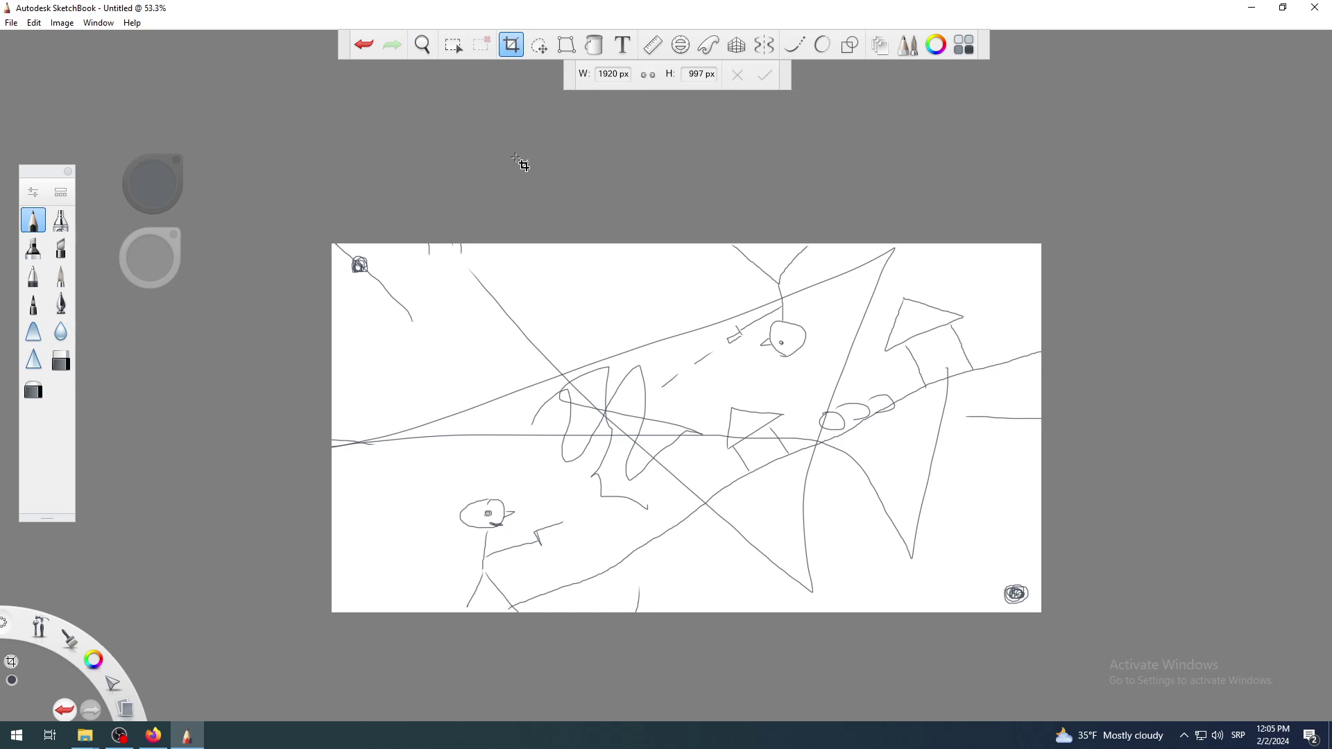
pyautogui.press('Escape')
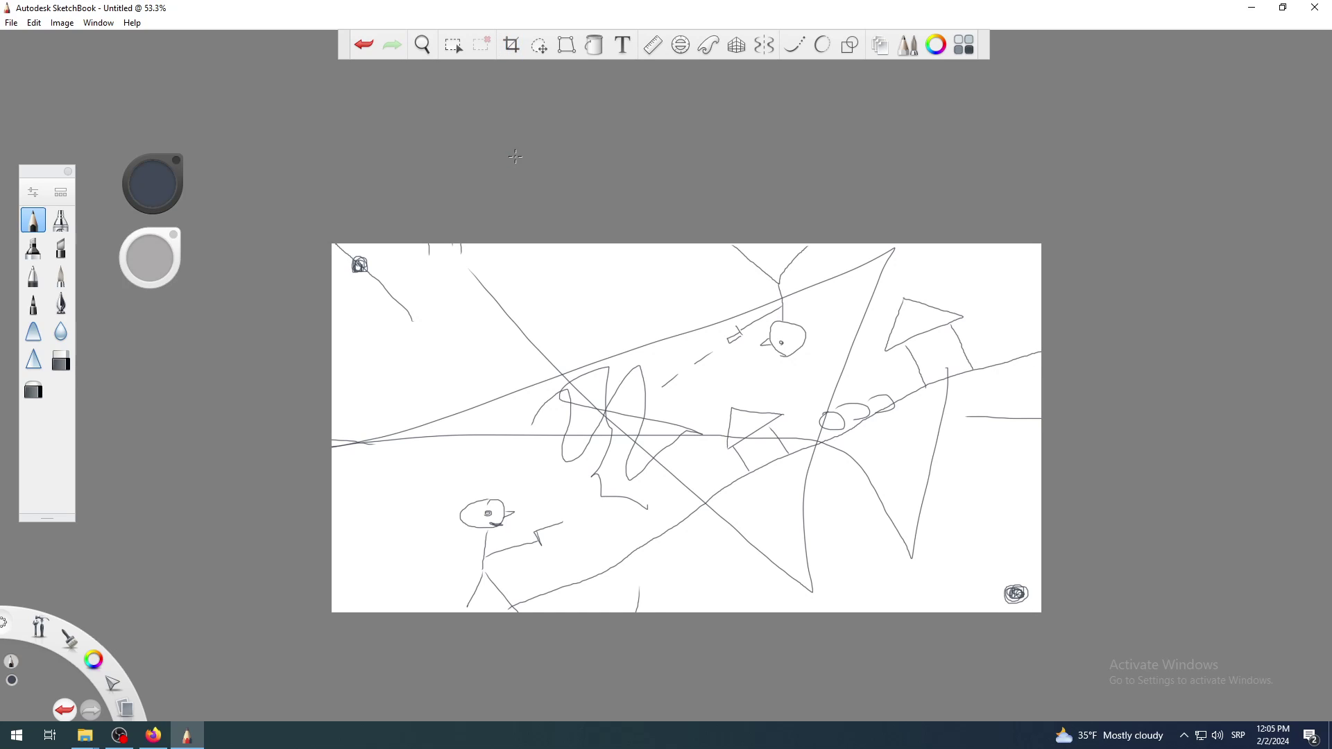
pyautogui.click(512, 46)
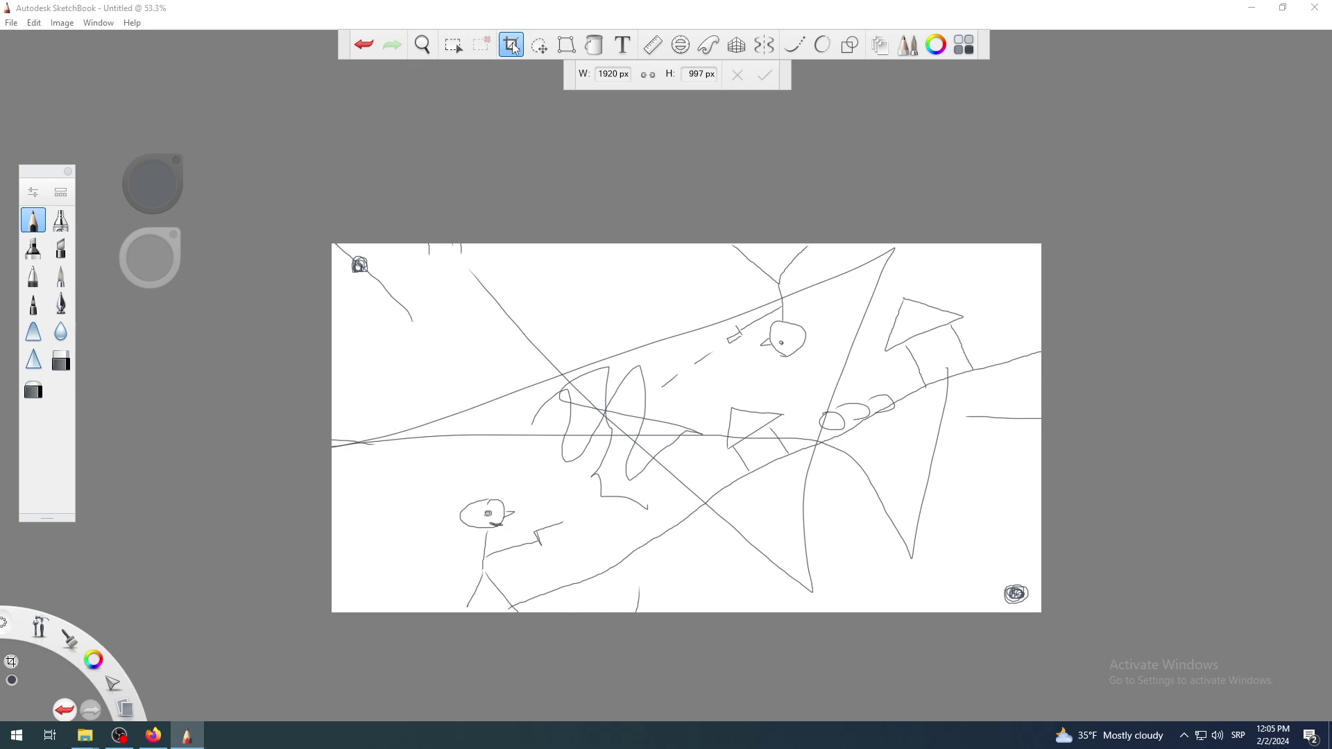
pyautogui.click(514, 47)
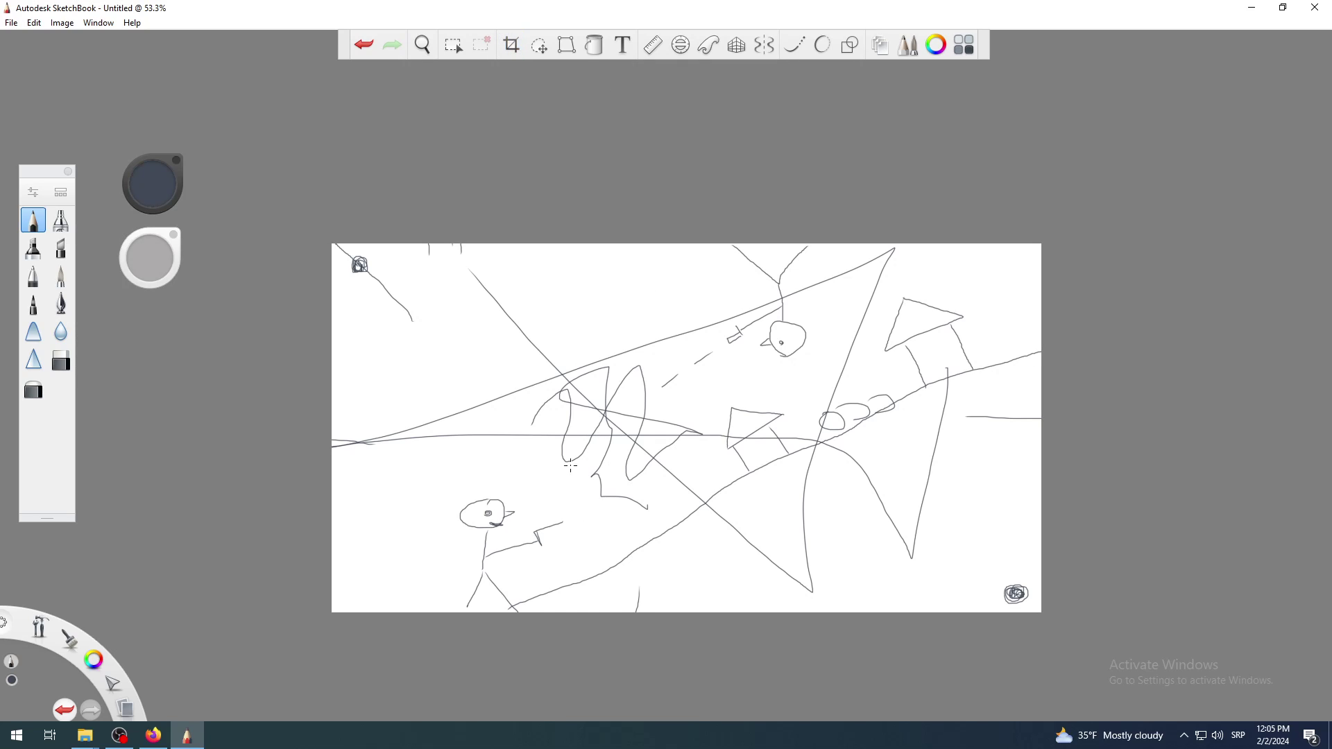
pyautogui.press('c')
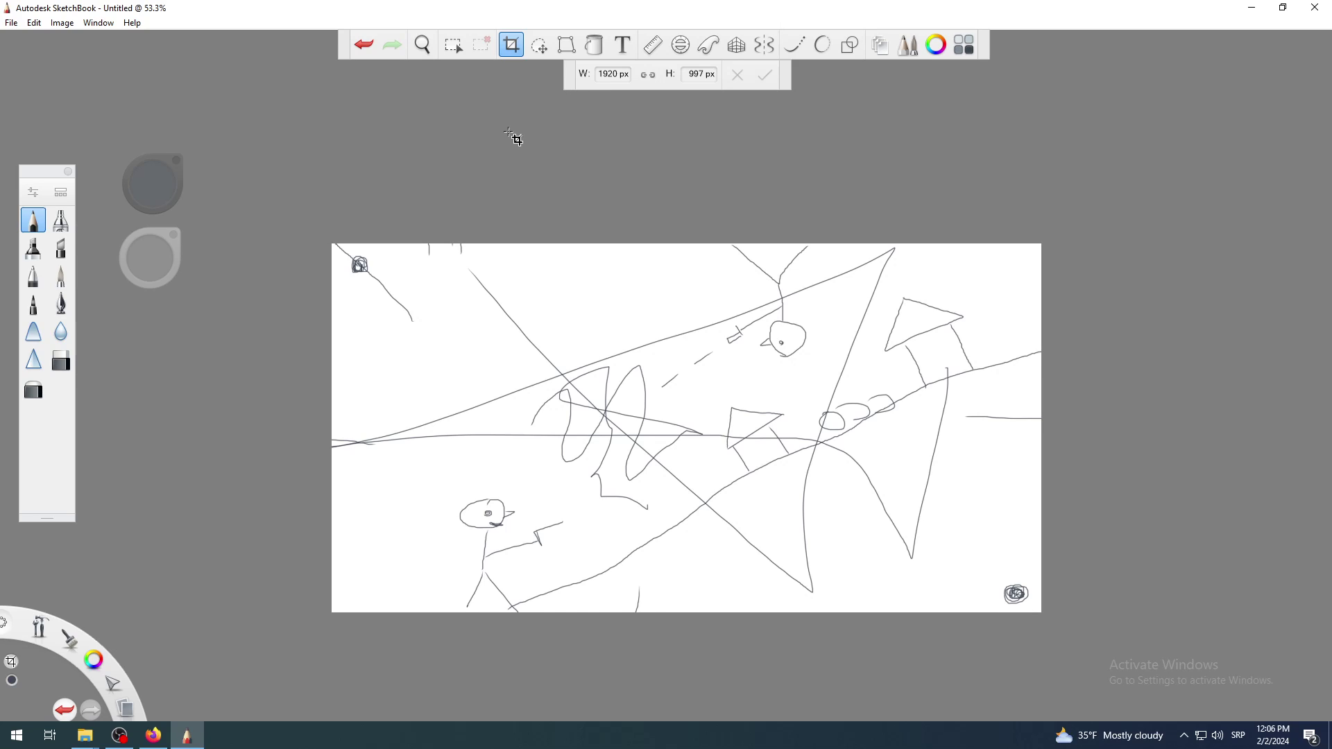
pyautogui.click(511, 47)
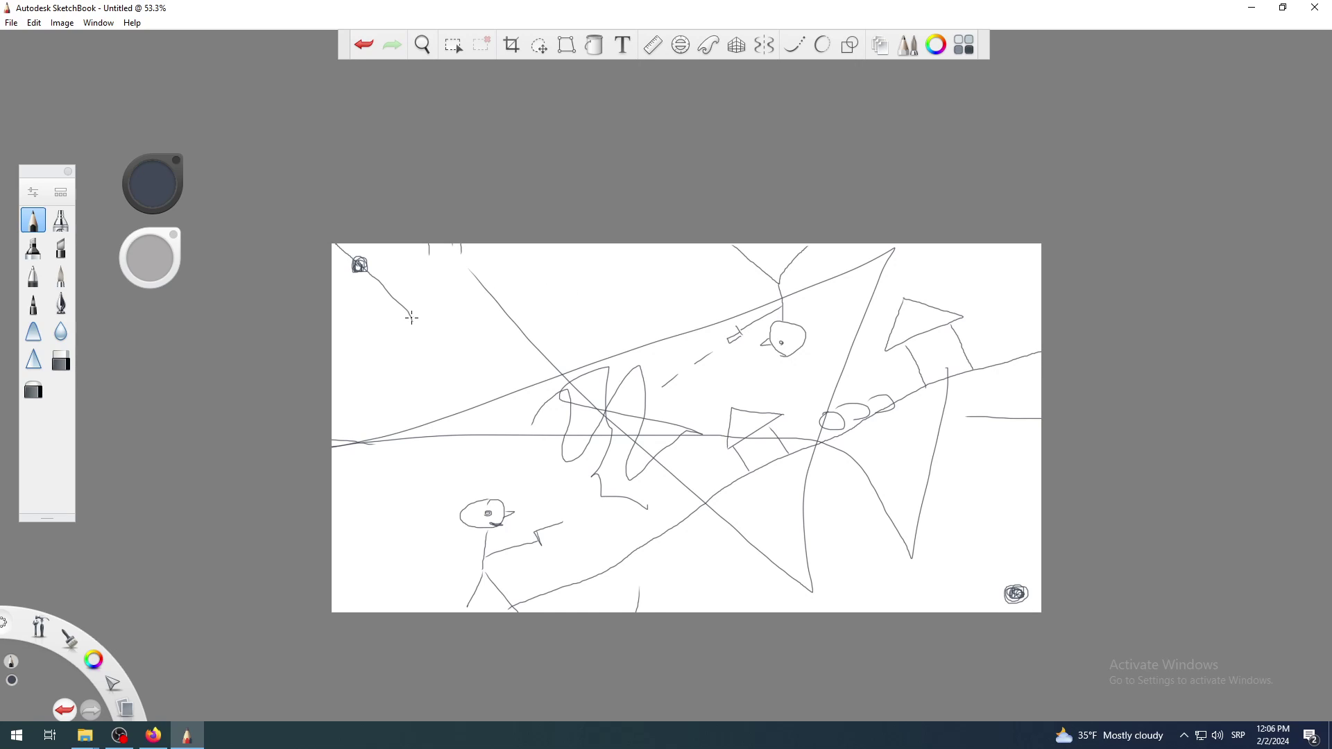
# Undo a stray stroke, then crop to about 331 × 328 px around the stick figure and gun
pyautogui.moveTo(429, 482); pyautogui.dragTo(490, 563)
pyautogui.hotkey('ctrl', 'z')
pyautogui.click(512, 44)
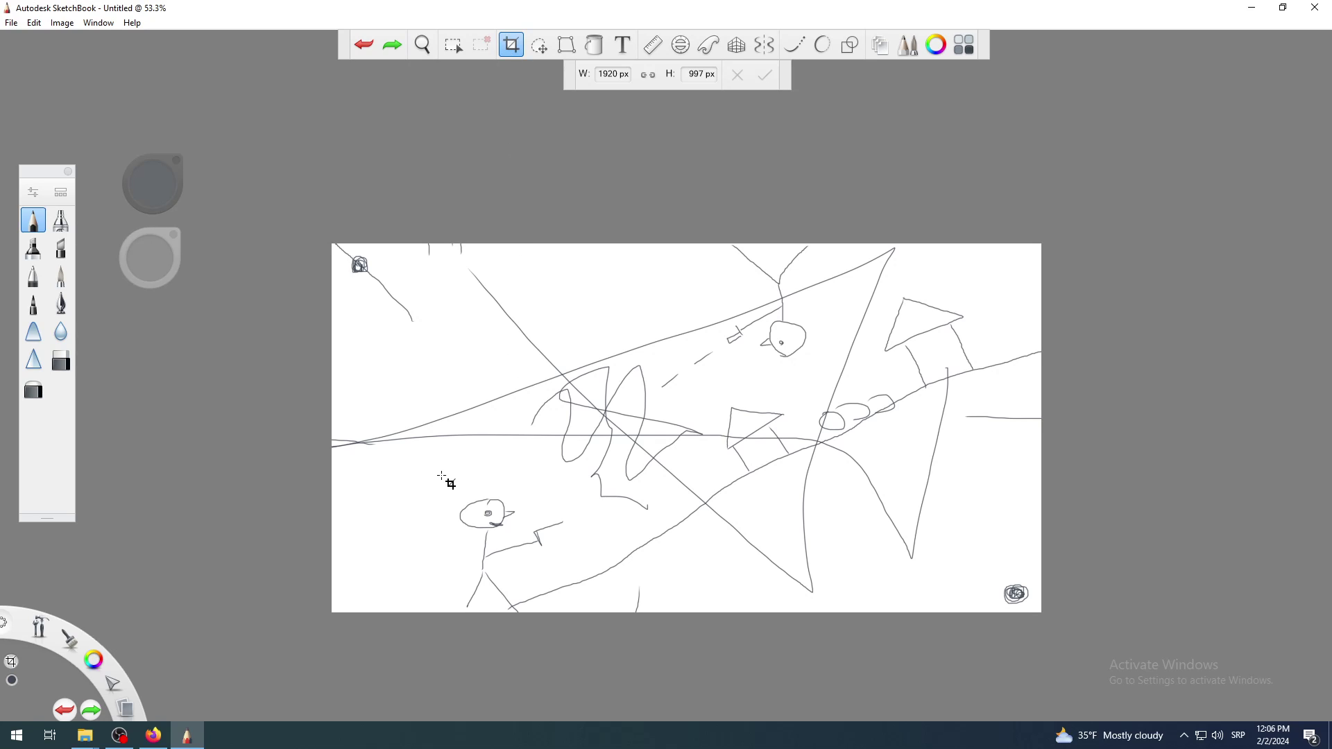
pyautogui.moveTo(425, 485); pyautogui.dragTo(581, 616)
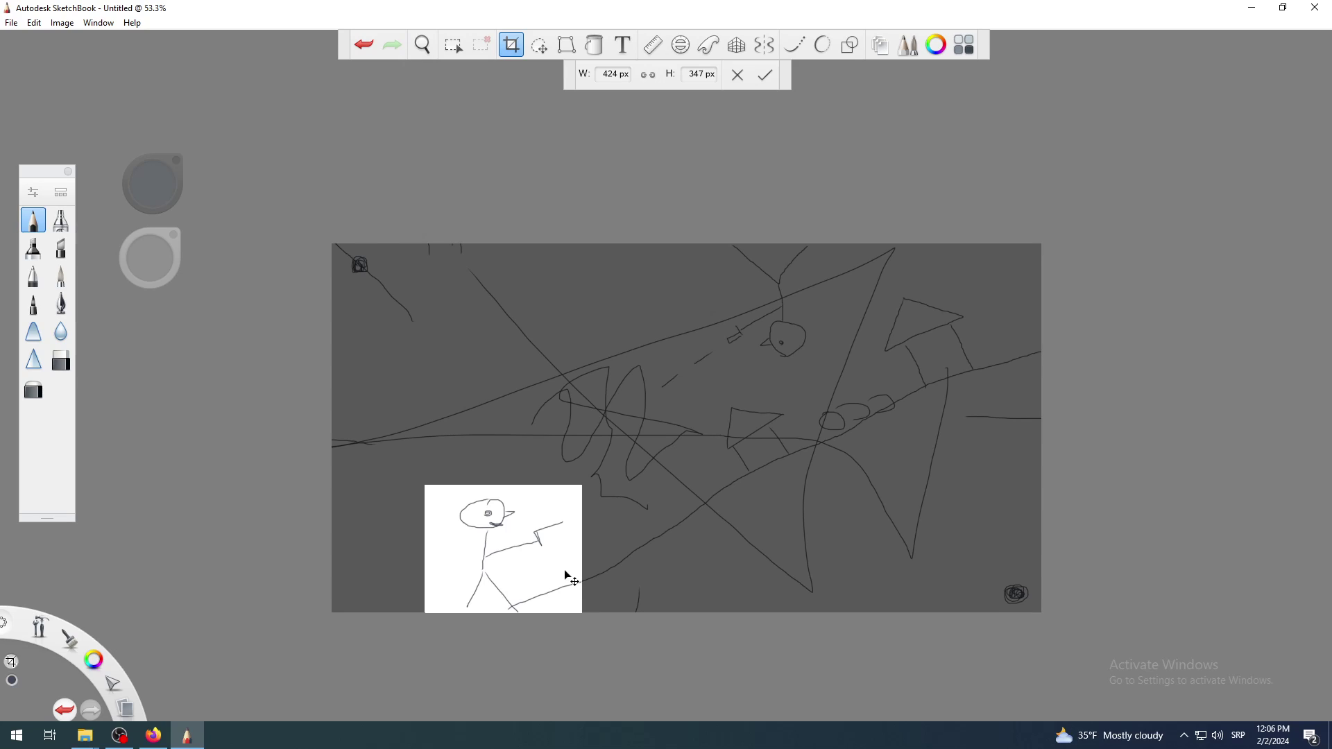
pyautogui.moveTo(583, 576)
pyautogui.mouseDown()
pyautogui.moveTo(665, 587)
pyautogui.moveTo(571, 583)
pyautogui.mouseUp()
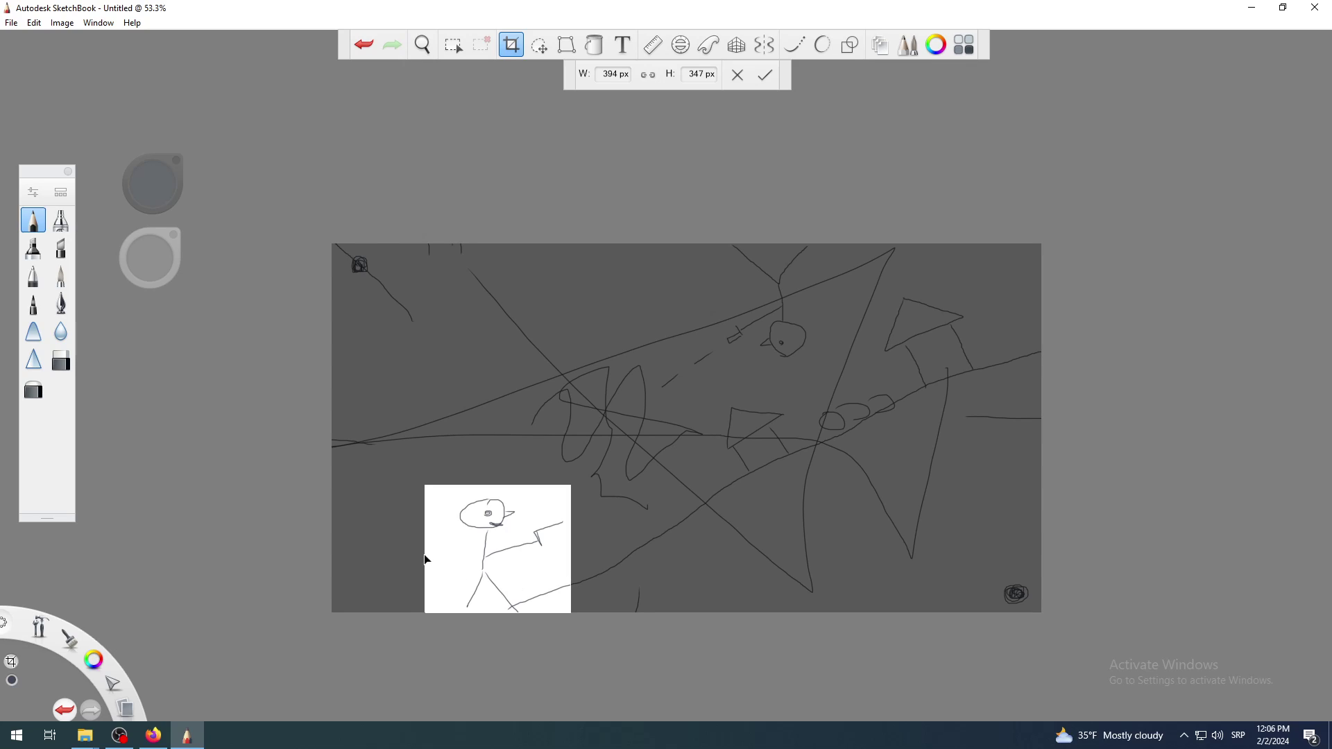
pyautogui.moveTo(424, 559); pyautogui.dragTo(449, 572)
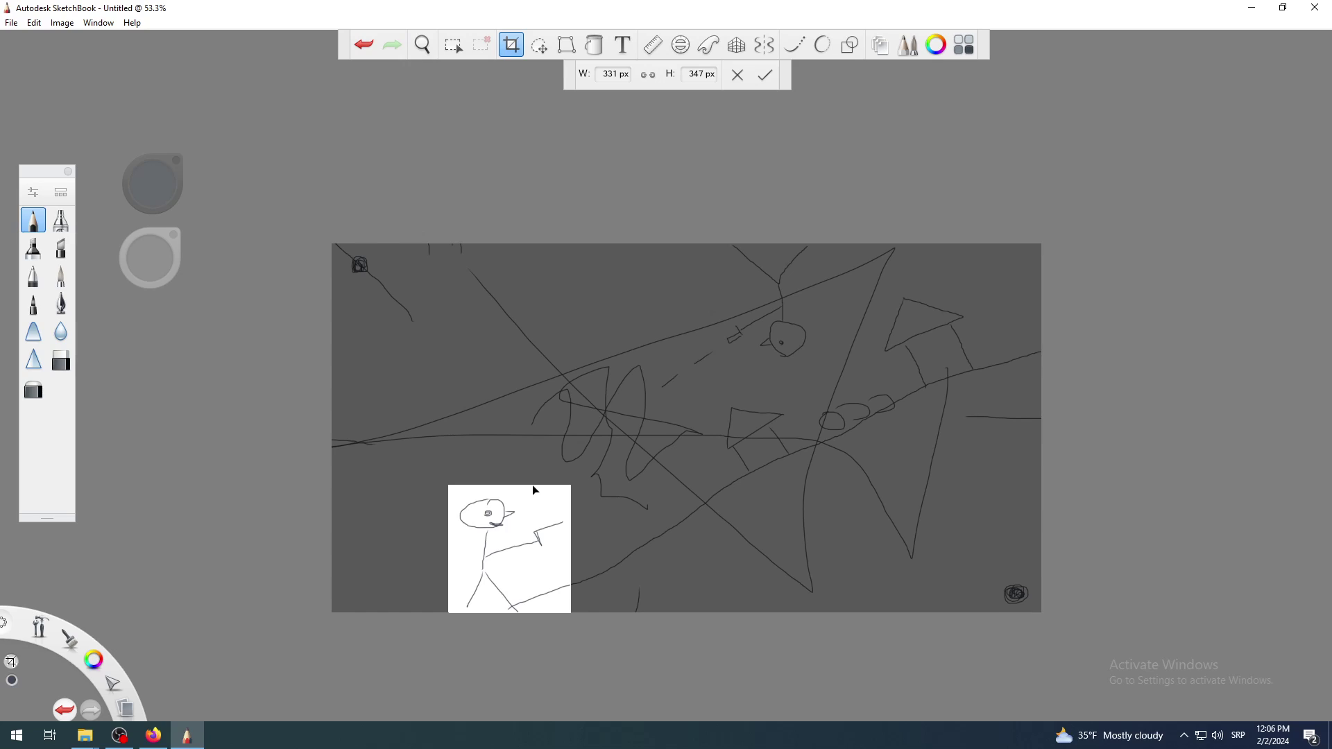
pyautogui.moveTo(535, 485); pyautogui.dragTo(535, 498)
pyautogui.press('Return')
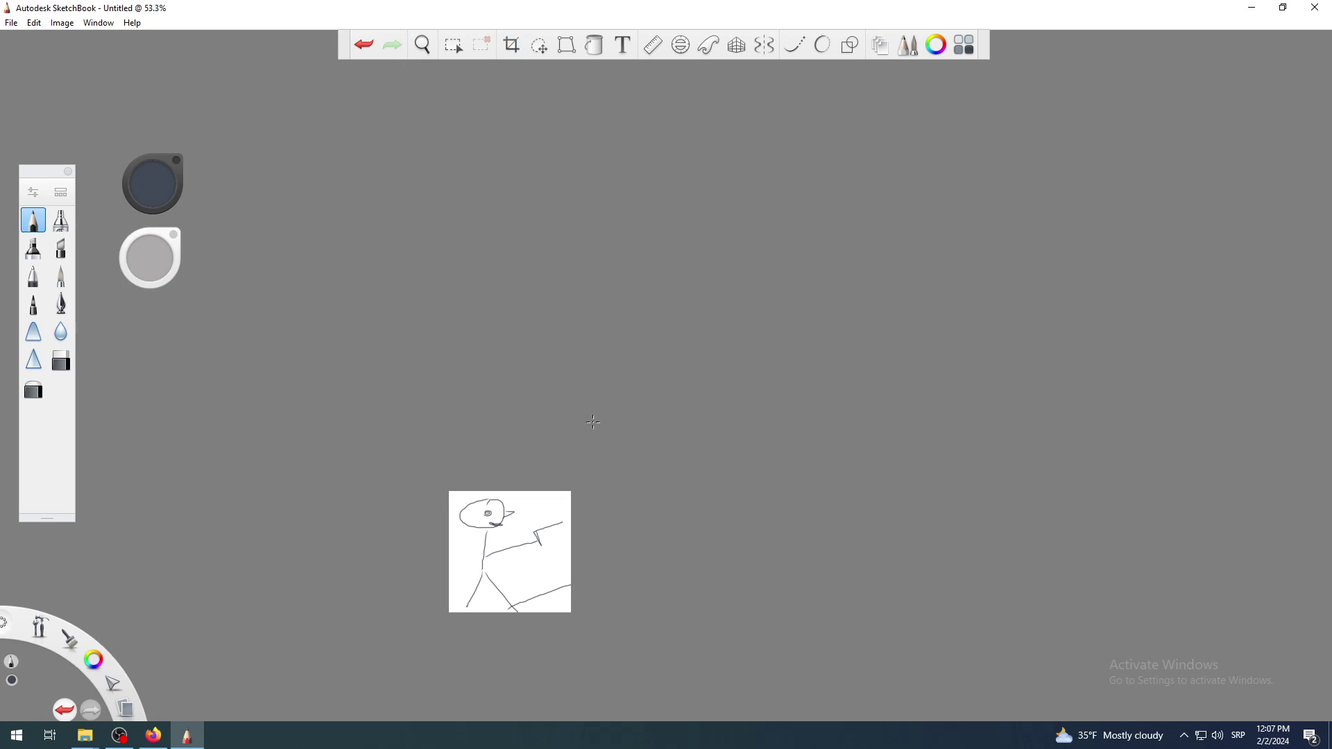
# Zoom in and draw the neck, arm, torso lines, sleeve and the gun
pyautogui.scroll(5, 514, 505)
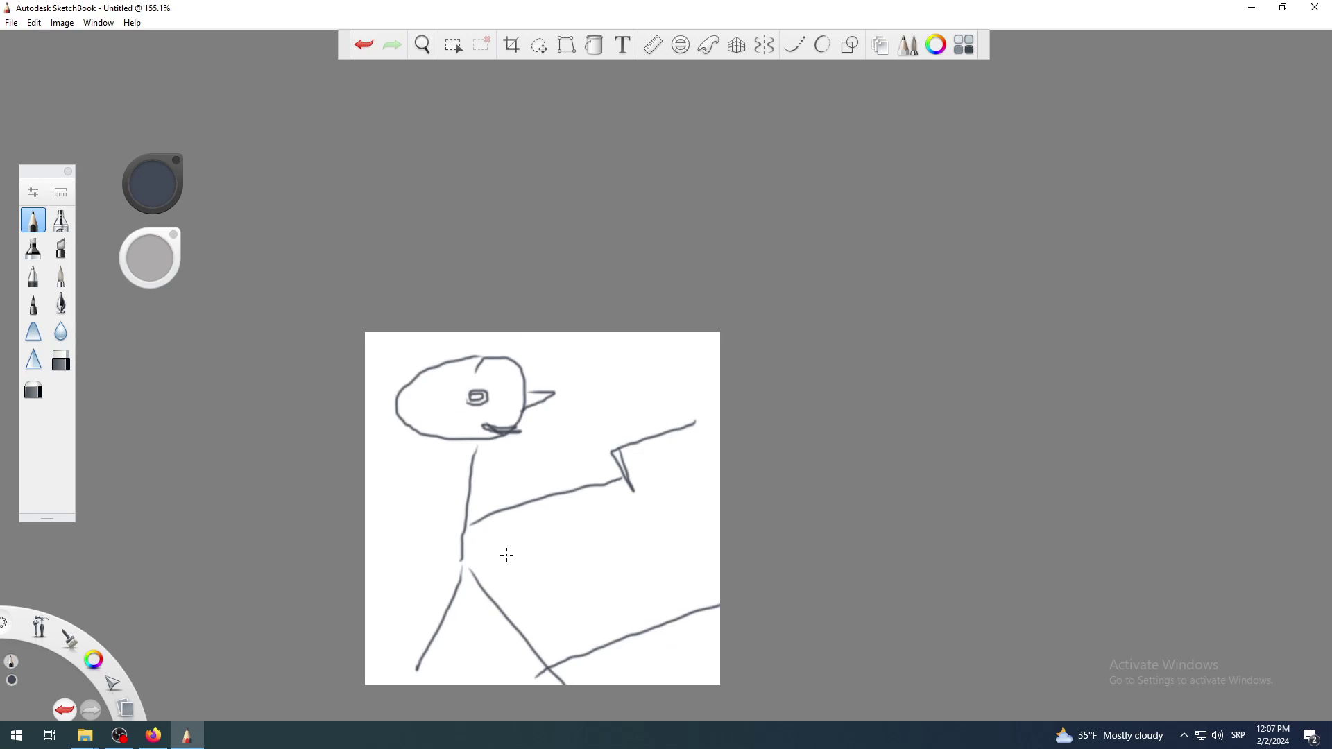
pyautogui.press('space')
pyautogui.moveTo(508, 572); pyautogui.dragTo(570, 487)
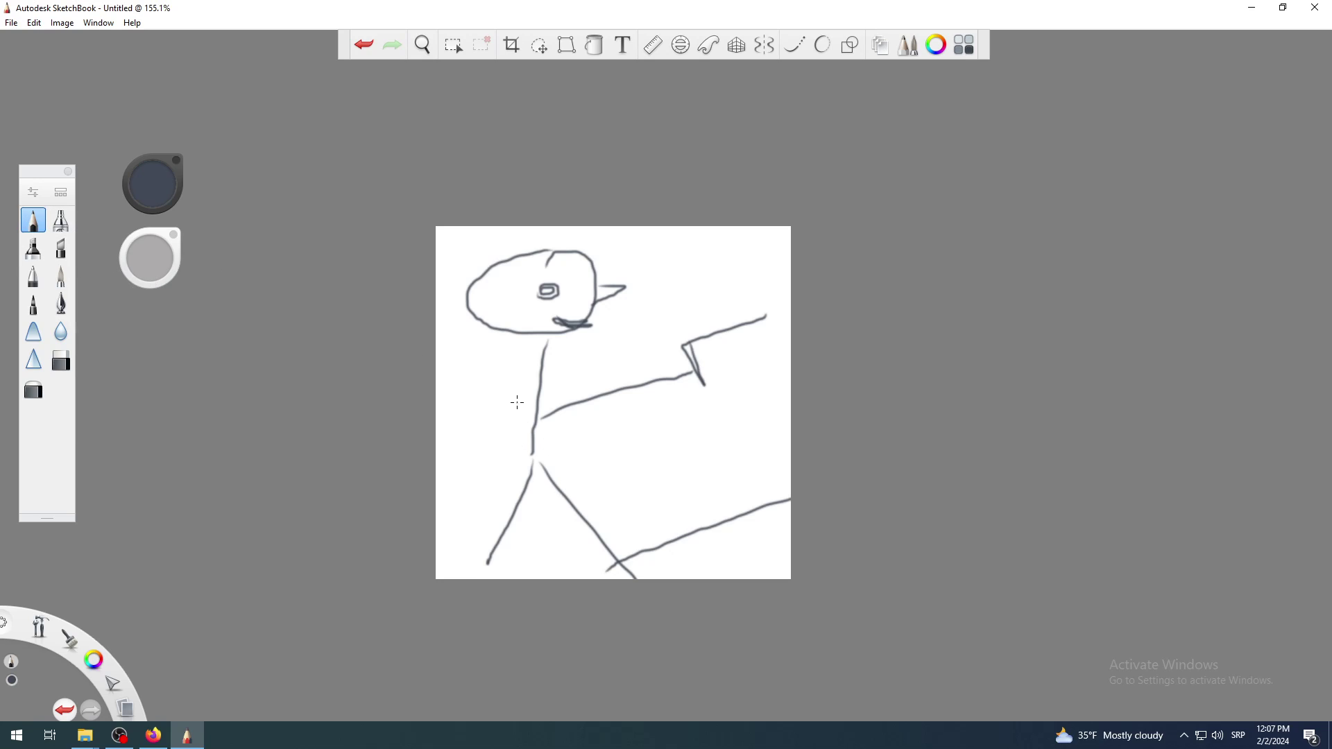
pyautogui.scroll(5, 517, 402)
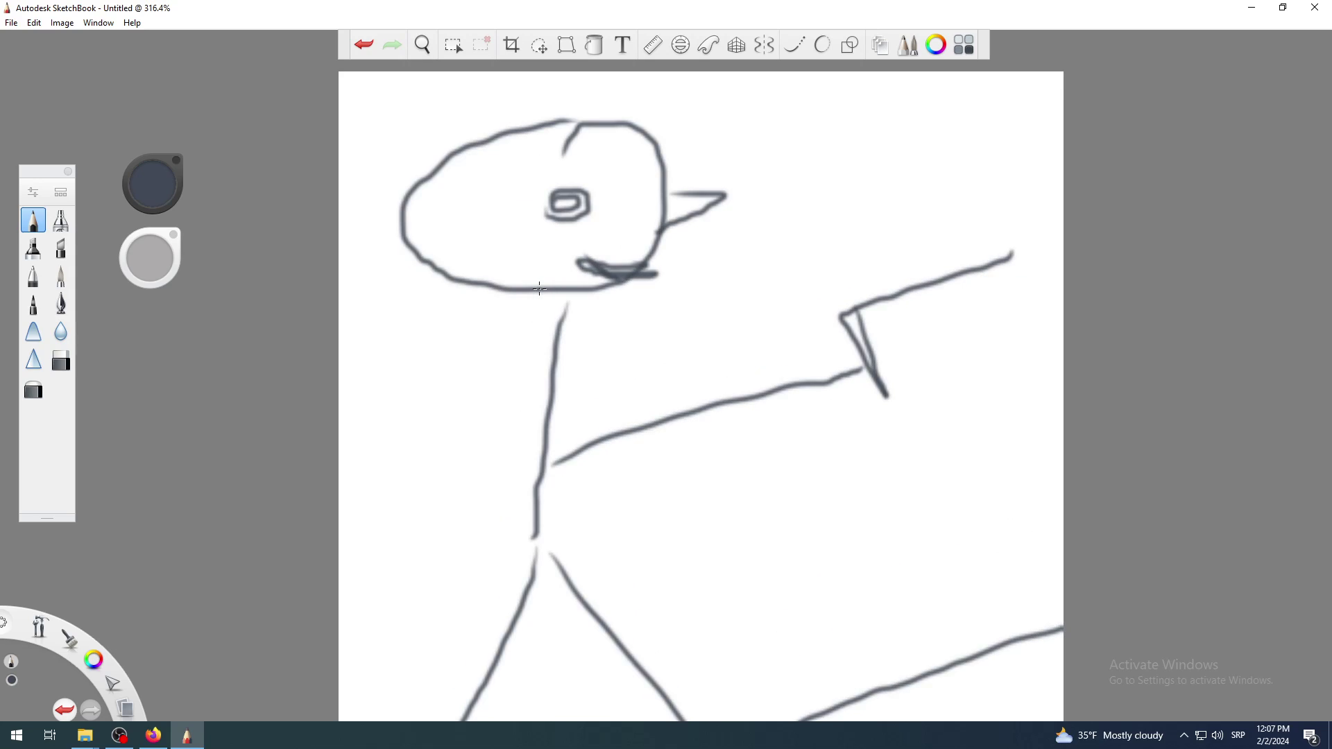
pyautogui.moveTo(540, 289)
pyautogui.mouseDown()
pyautogui.moveTo(538, 320)
pyautogui.moveTo(564, 325)
pyautogui.moveTo(569, 288)
pyautogui.moveTo(492, 395)
pyautogui.mouseUp()
pyautogui.moveTo(568, 334)
pyautogui.mouseDown()
pyautogui.moveTo(598, 389)
pyautogui.moveTo(541, 546)
pyautogui.moveTo(517, 539)
pyautogui.moveTo(550, 540)
pyautogui.mouseUp()
pyautogui.moveTo(498, 400)
pyautogui.mouseDown()
pyautogui.moveTo(510, 455)
pyautogui.moveTo(579, 410)
pyautogui.moveTo(784, 391)
pyautogui.mouseUp()
pyautogui.moveTo(566, 443)
pyautogui.mouseDown()
pyautogui.moveTo(769, 429)
pyautogui.moveTo(782, 391)
pyautogui.moveTo(779, 411)
pyautogui.moveTo(851, 397)
pyautogui.moveTo(832, 330)
pyautogui.moveTo(897, 406)
pyautogui.mouseUp()
pyautogui.moveTo(976, 268)
pyautogui.mouseDown()
pyautogui.moveTo(1013, 305)
pyautogui.moveTo(895, 332)
pyautogui.moveTo(910, 383)
pyautogui.moveTo(896, 400)
pyautogui.moveTo(950, 252)
pyautogui.moveTo(972, 277)
pyautogui.mouseUp()
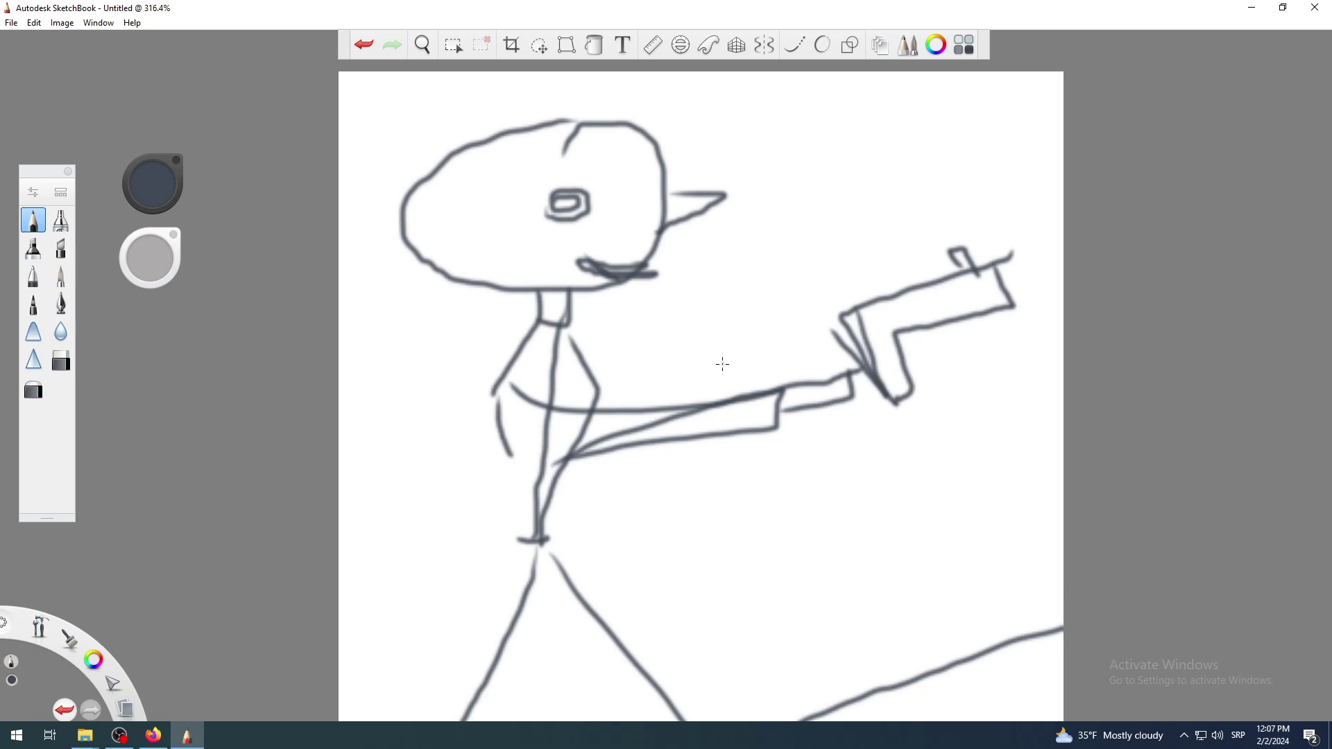
# Add the body V, second leg with foot, an ear, spiky hair and extra hand lines
pyautogui.scroll(-3, 722, 363)
pyautogui.scroll(1, 612, 436)
pyautogui.moveTo(616, 381)
pyautogui.mouseDown()
pyautogui.moveTo(627, 443)
pyautogui.moveTo(618, 380)
pyautogui.moveTo(614, 440)
pyautogui.moveTo(628, 448)
pyautogui.moveTo(613, 449)
pyautogui.moveTo(550, 586)
pyautogui.moveTo(585, 598)
pyautogui.moveTo(581, 574)
pyautogui.moveTo(619, 595)
pyautogui.mouseUp()
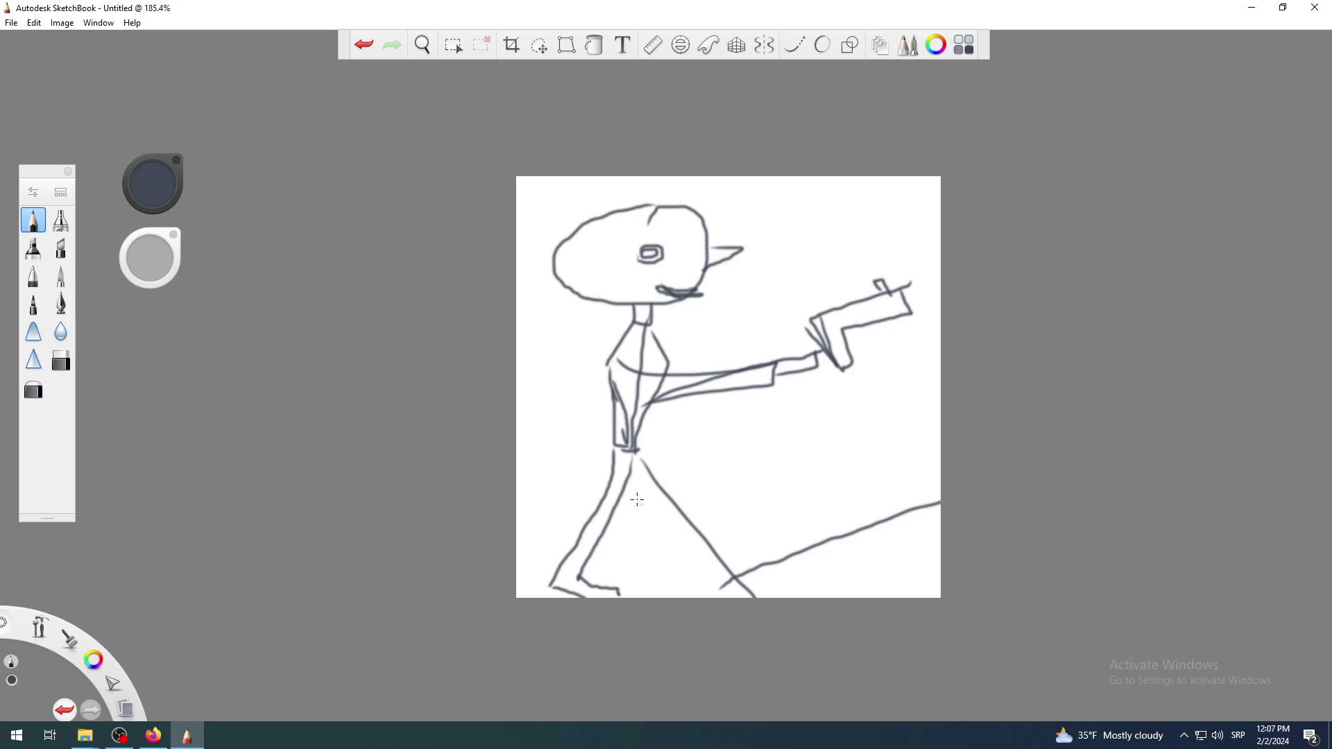
pyautogui.moveTo(630, 489)
pyautogui.mouseDown()
pyautogui.moveTo(702, 599)
pyautogui.moveTo(736, 576)
pyautogui.moveTo(788, 601)
pyautogui.mouseUp()
pyautogui.moveTo(680, 580); pyautogui.dragTo(739, 575)
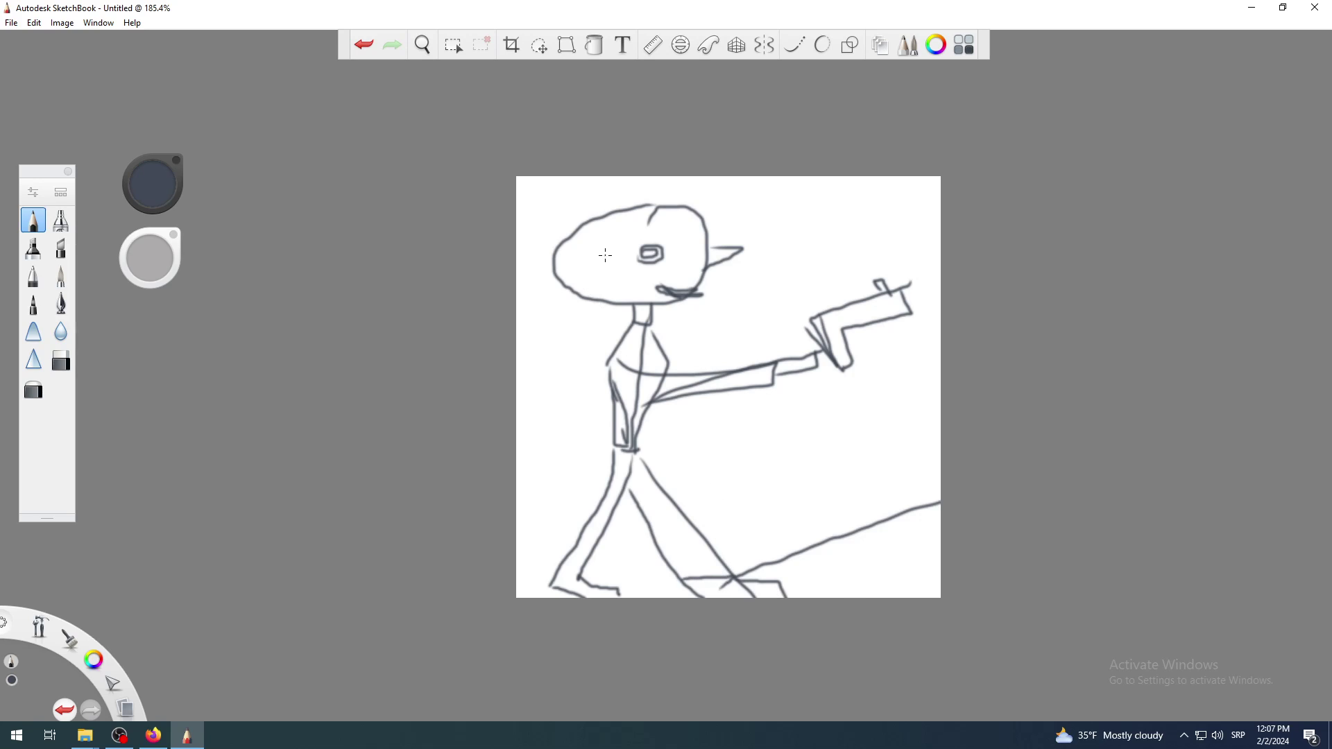
pyautogui.moveTo(601, 258)
pyautogui.mouseDown()
pyautogui.moveTo(589, 270)
pyautogui.moveTo(608, 281)
pyautogui.mouseUp()
pyautogui.moveTo(708, 193)
pyautogui.mouseDown()
pyautogui.moveTo(700, 208)
pyautogui.moveTo(727, 196)
pyautogui.moveTo(694, 208)
pyautogui.moveTo(707, 187)
pyautogui.moveTo(680, 208)
pyautogui.moveTo(689, 186)
pyautogui.moveTo(663, 205)
pyautogui.mouseUp()
pyautogui.moveTo(613, 281)
pyautogui.mouseDown()
pyautogui.moveTo(624, 231)
pyautogui.moveTo(655, 209)
pyautogui.moveTo(691, 211)
pyautogui.moveTo(660, 245)
pyautogui.mouseUp()
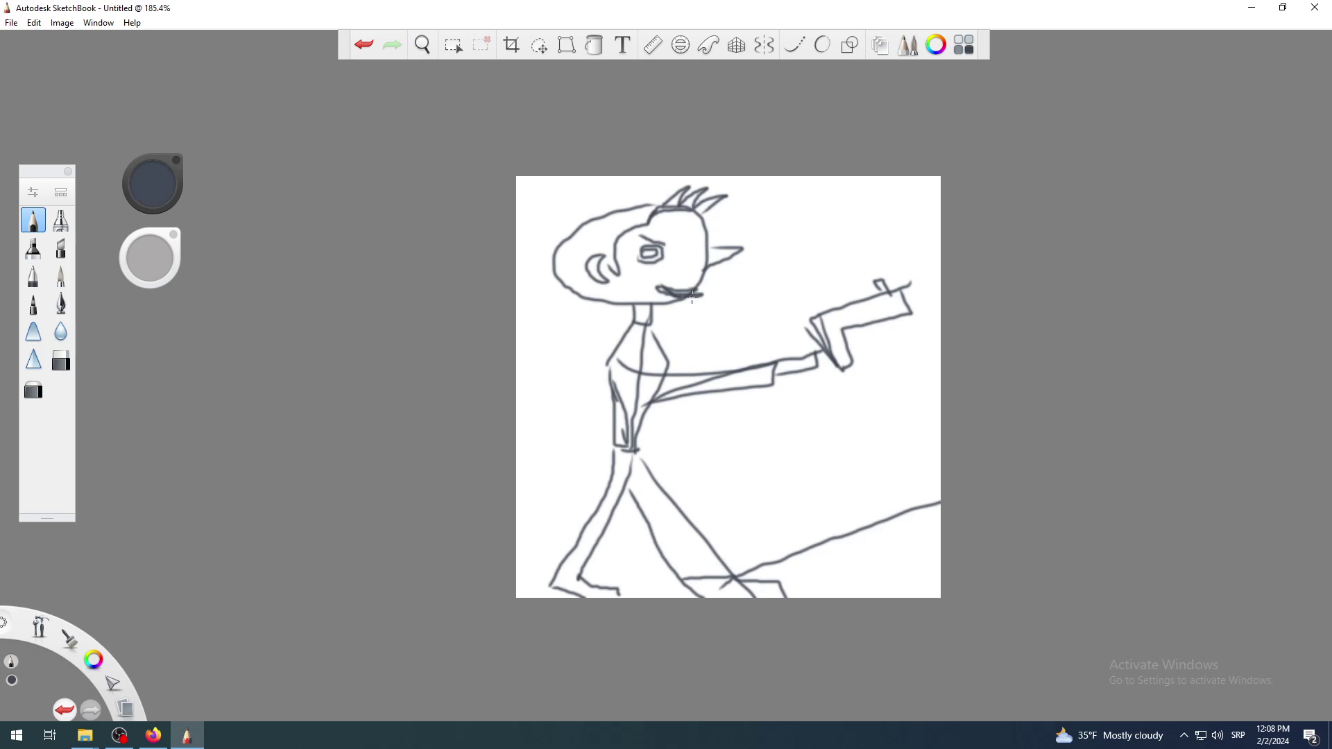
pyautogui.moveTo(809, 318); pyautogui.dragTo(837, 375)
# Start a crop with width 256 px and height 256 px
pyautogui.scroll(-3, 671, 356)
pyautogui.scroll(3, 718, 356)
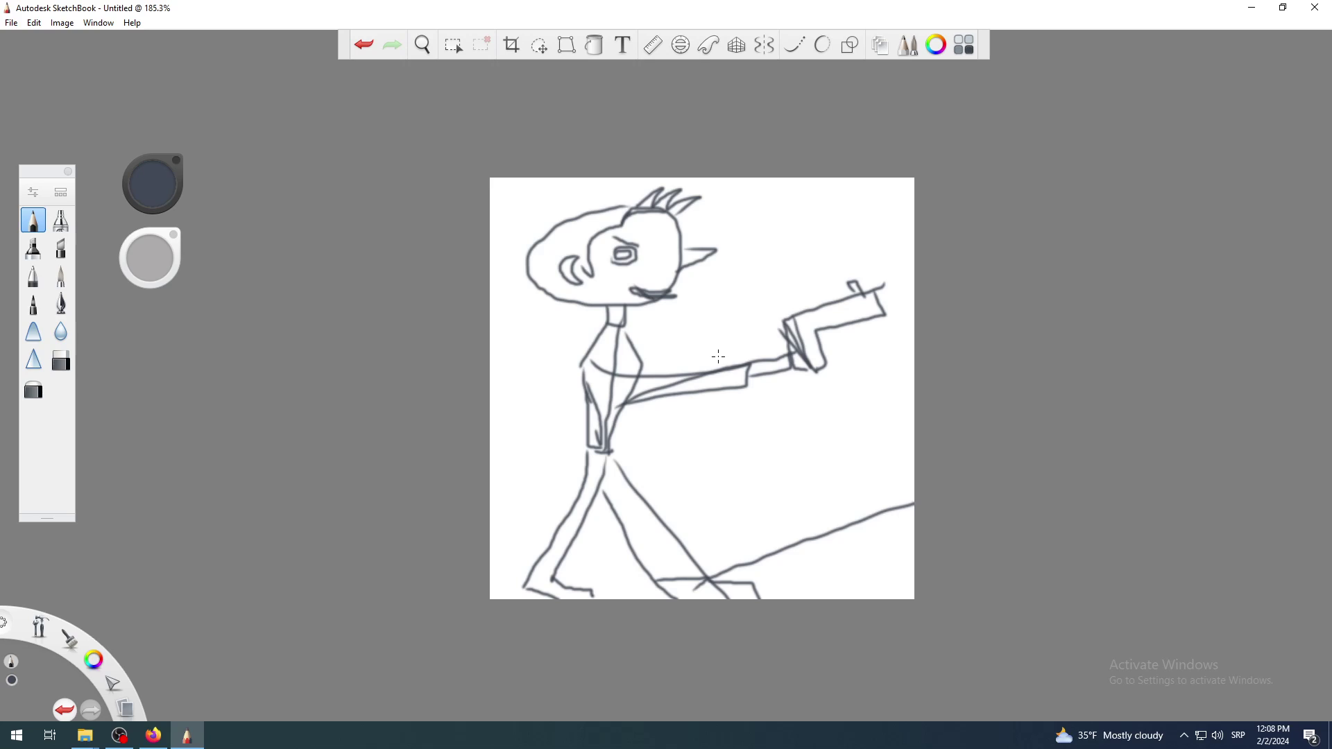
pyautogui.click(512, 44)
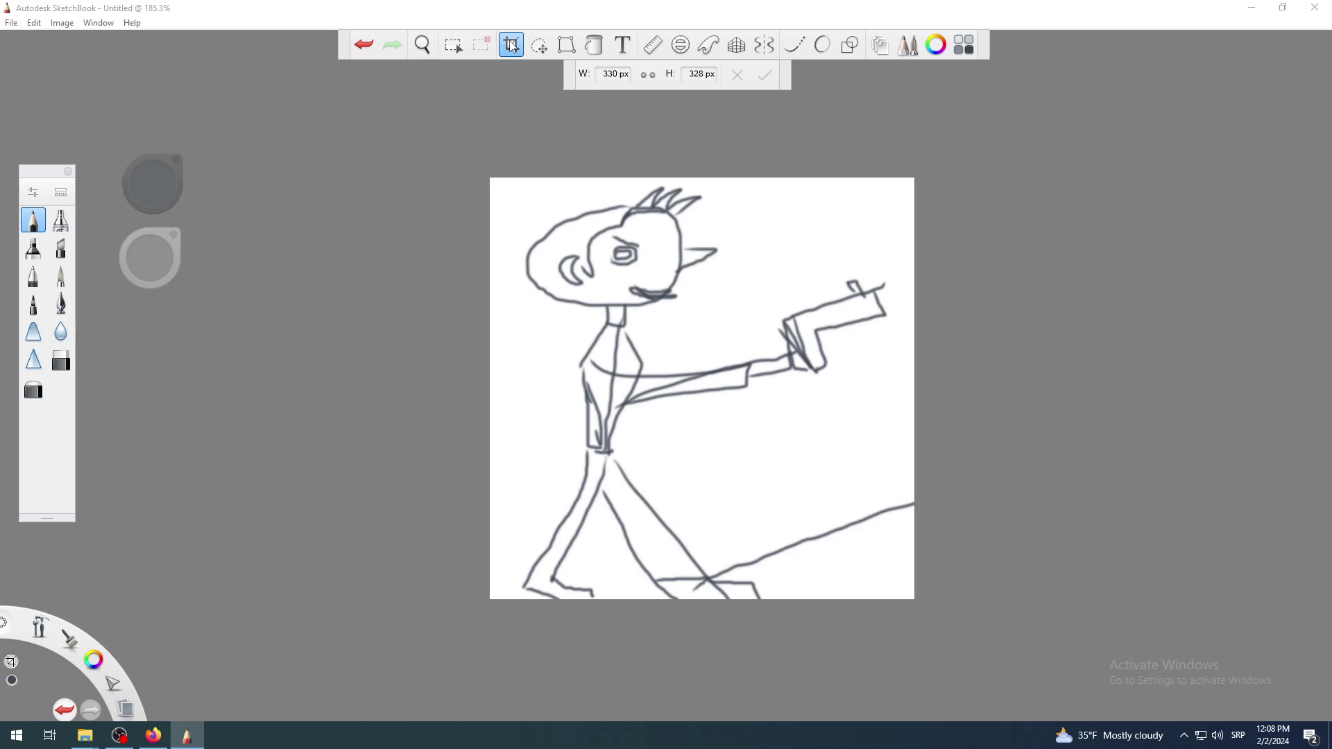
pyautogui.click(617, 74)
pyautogui.write('256')
pyautogui.click(701, 75)
pyautogui.write('256')
pyautogui.press('Return')
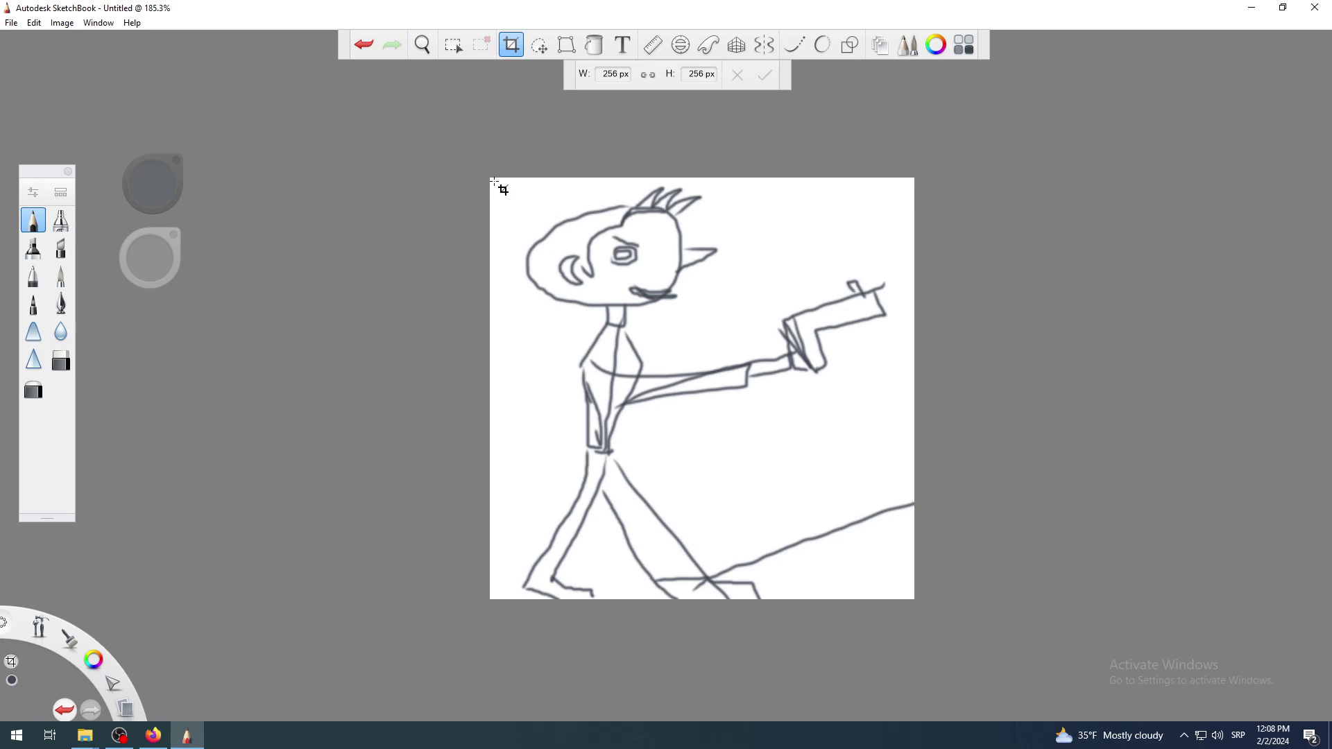
# Place a 256 × 256 px crop box over the figure's head, torso and gun arm, and apply it
pyautogui.moveTo(494, 182); pyautogui.dragTo(907, 608)
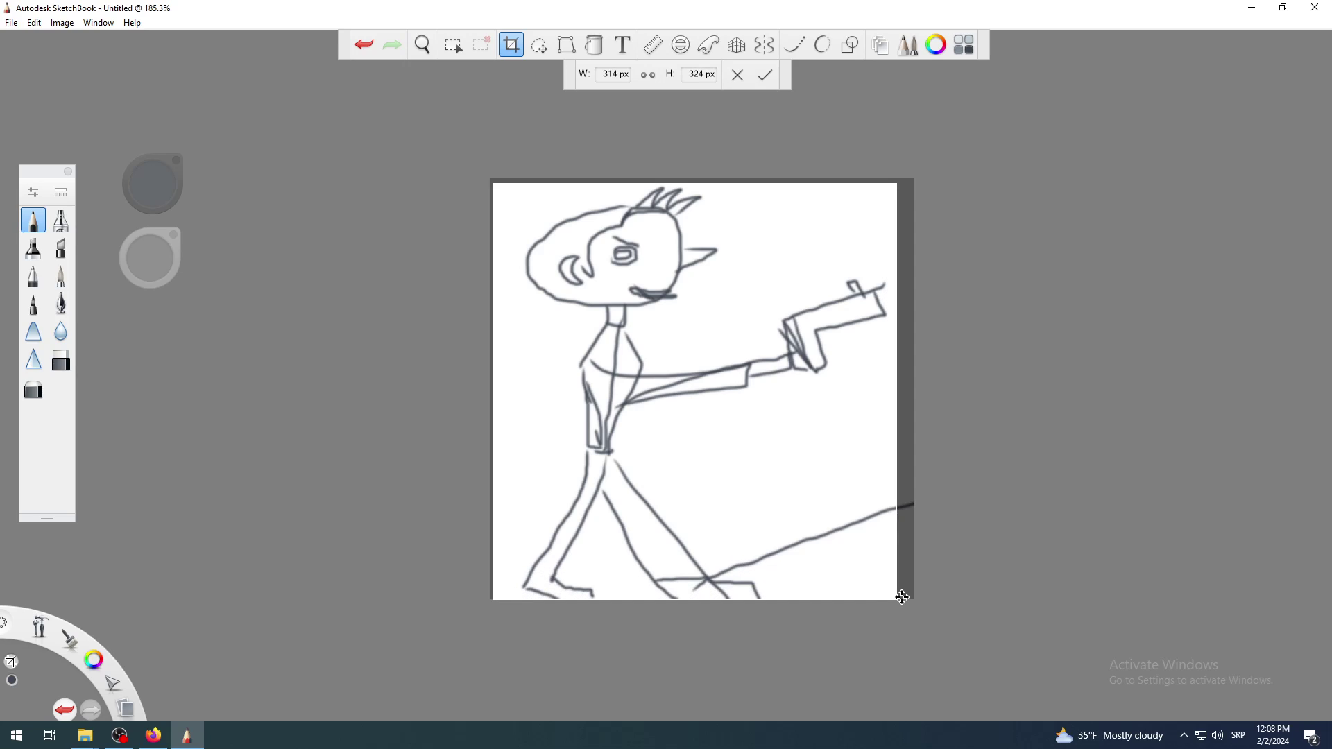
pyautogui.click(620, 80)
pyautogui.write('25')
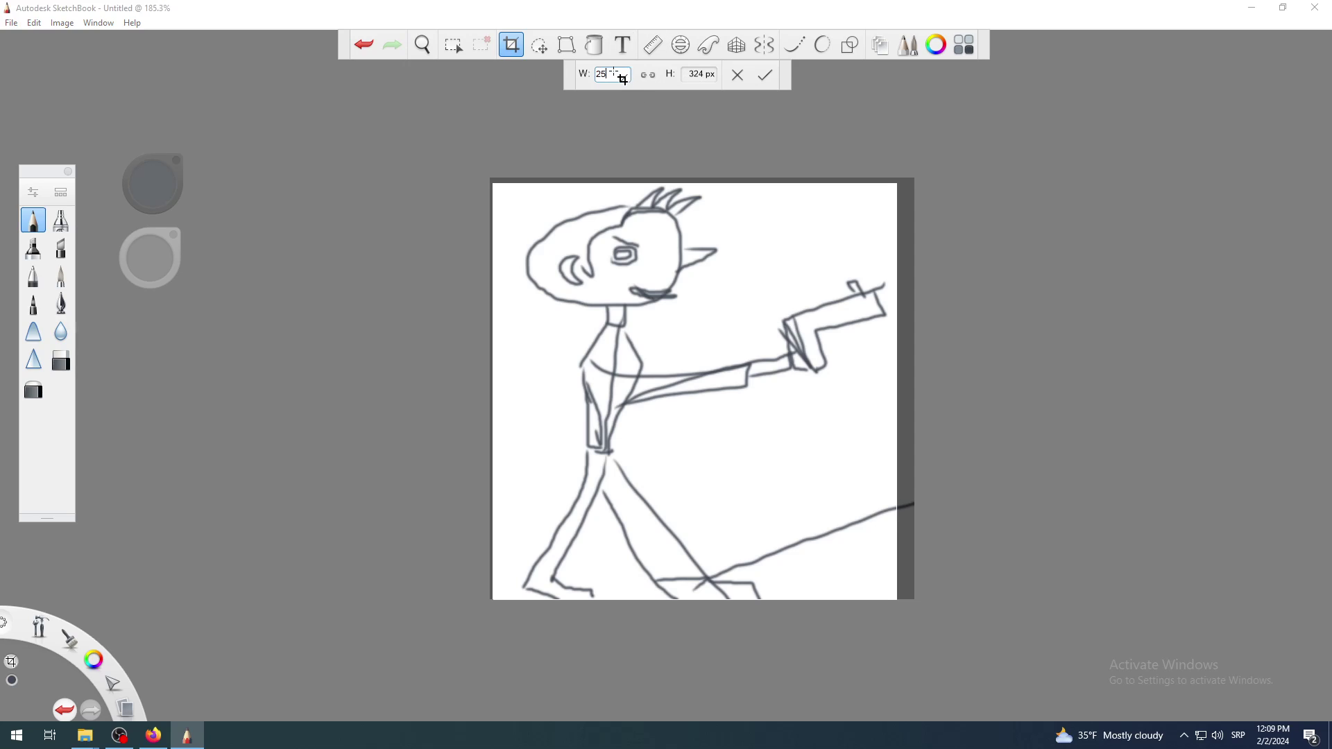
pyautogui.write('6')
pyautogui.click(699, 74)
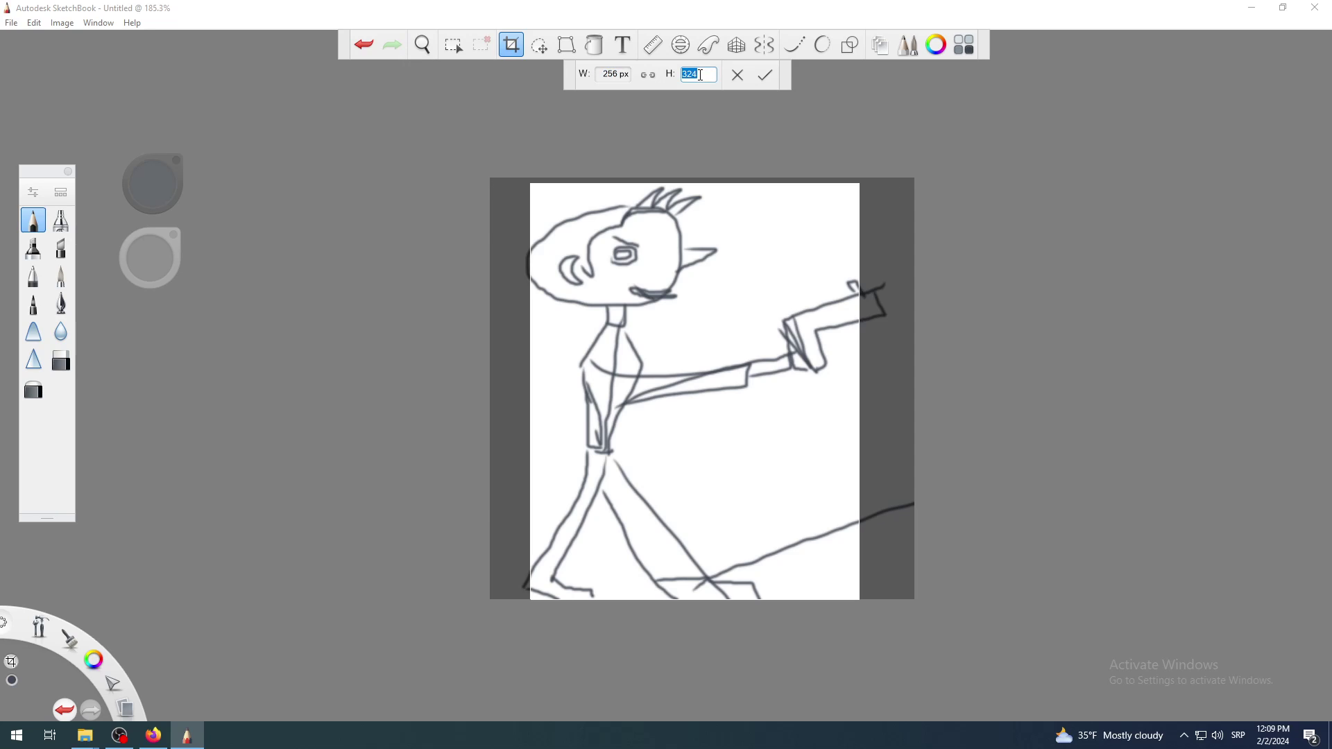
pyautogui.write('256')
pyautogui.click(617, 77)
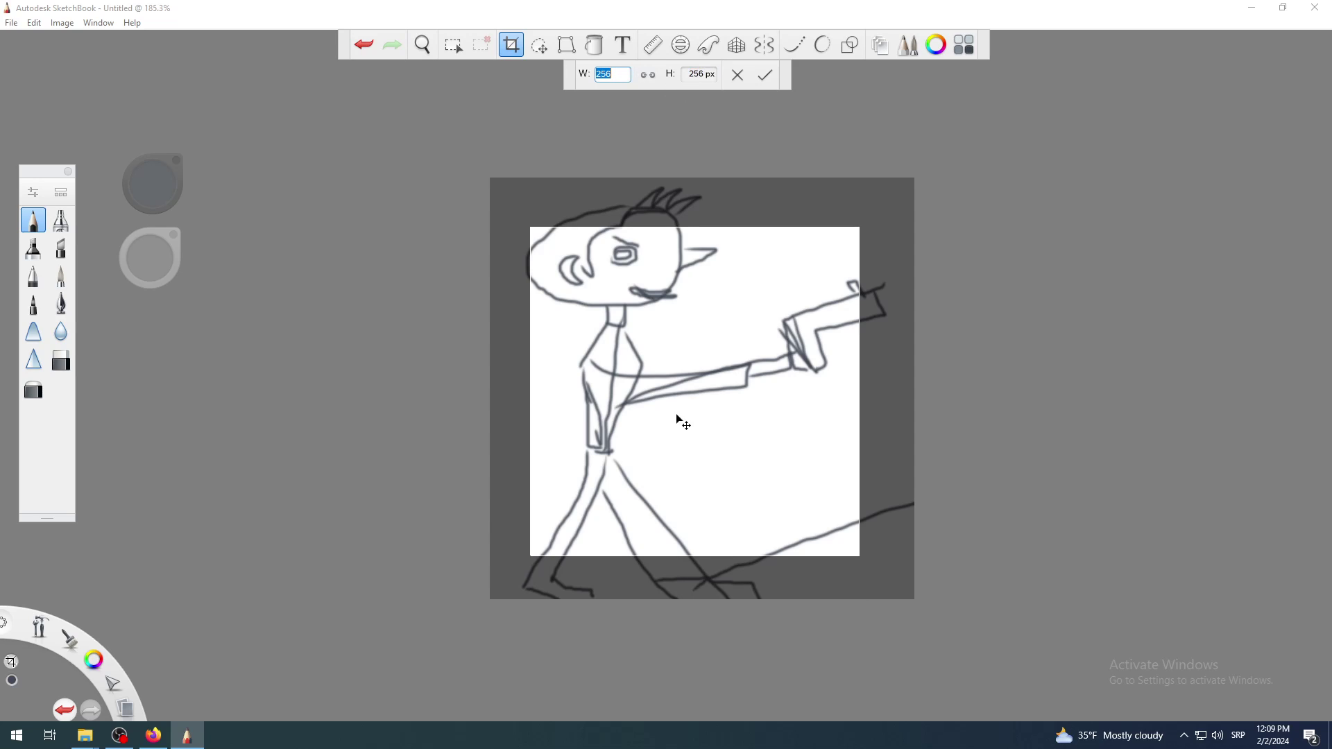
pyautogui.moveTo(660, 388); pyautogui.dragTo(660, 385)
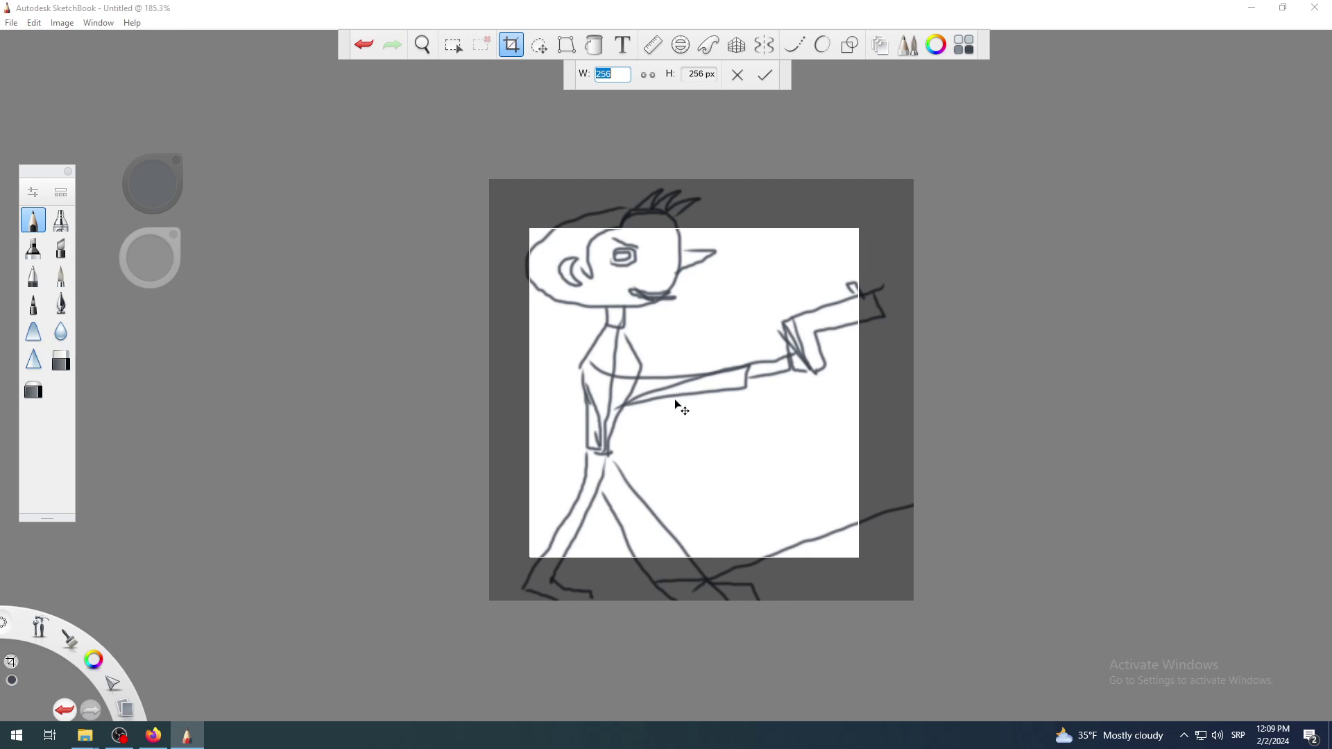
pyautogui.moveTo(673, 400); pyautogui.dragTo(651, 361)
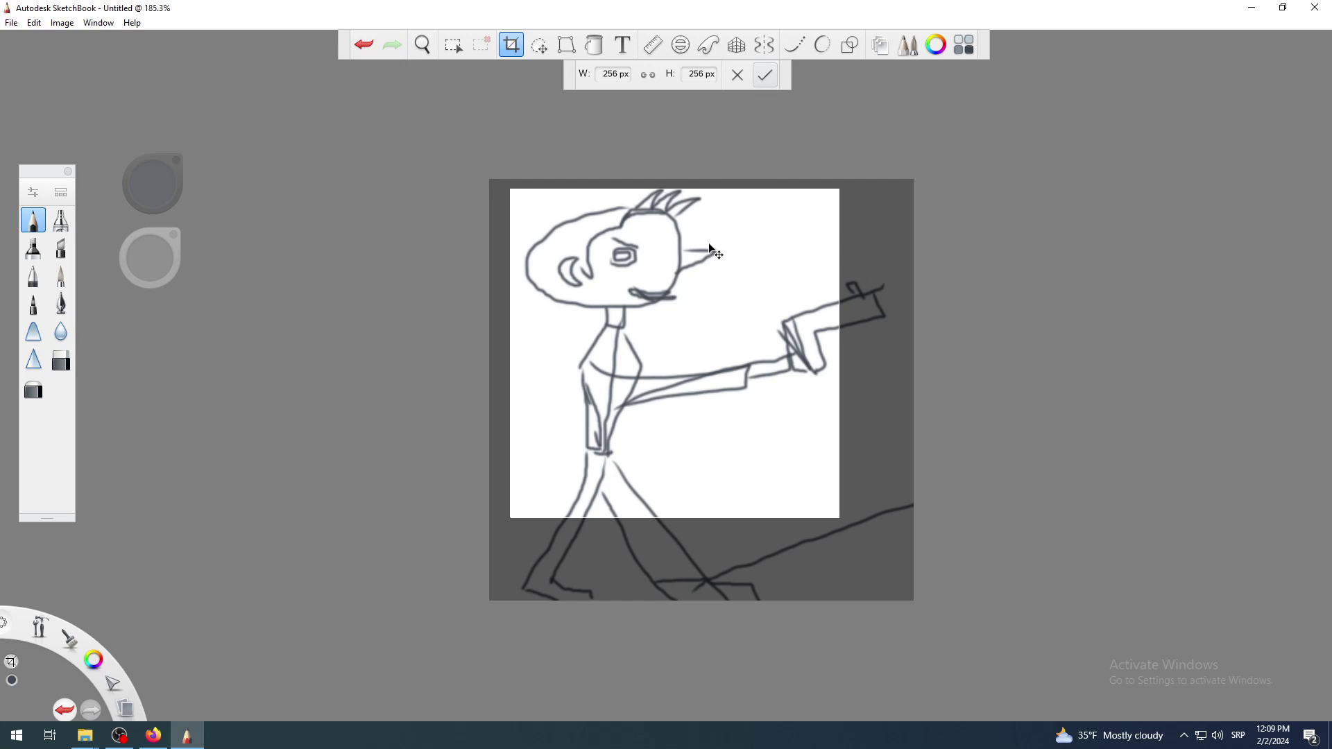
pyautogui.click(766, 75)
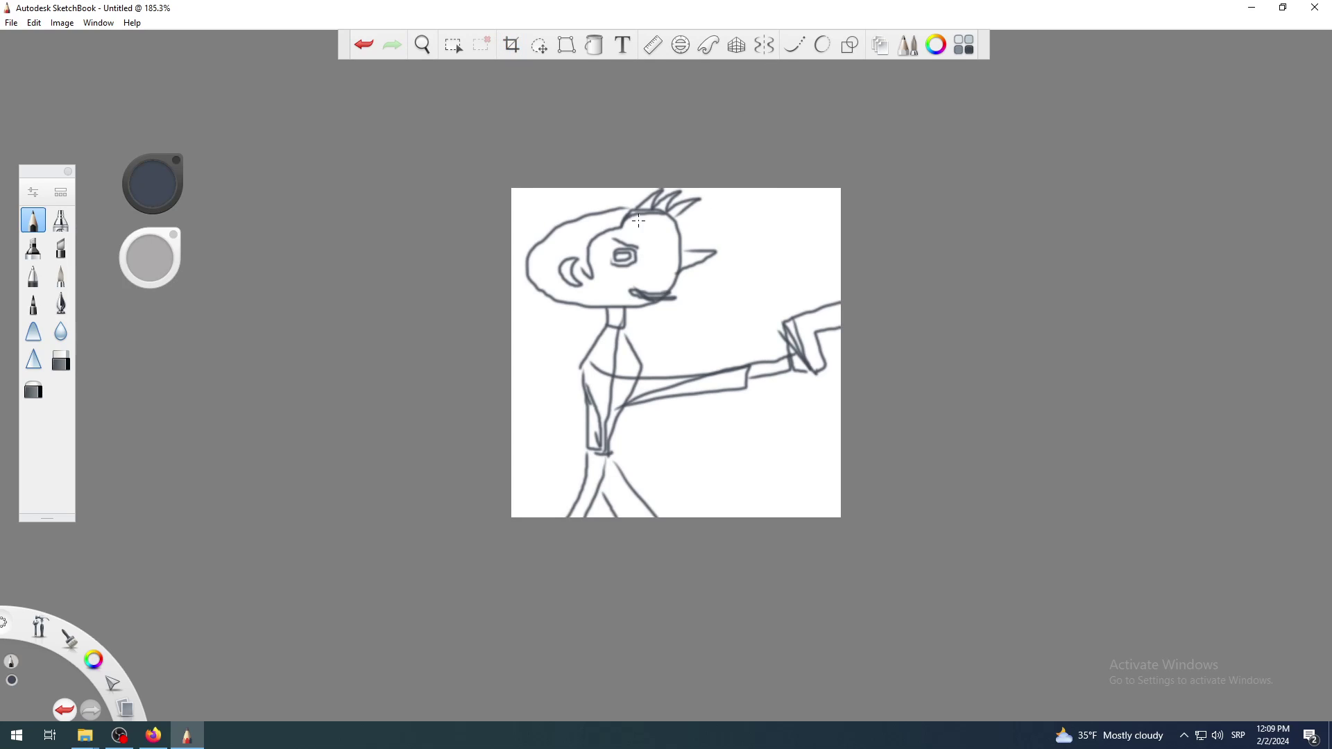
# Reopen the crop bar to confirm the 256 × 256 px canvas, then bring OBS to the front
pyautogui.click(512, 45)
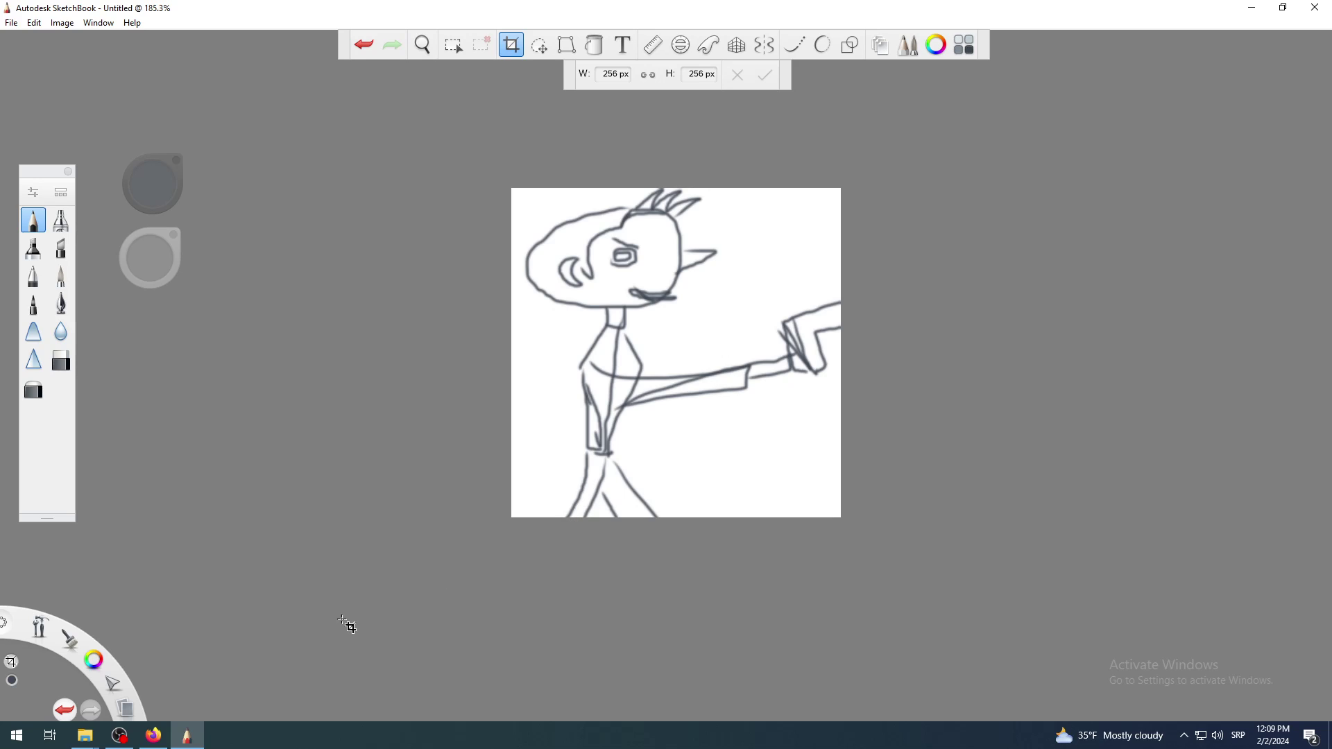
pyautogui.click(127, 739)
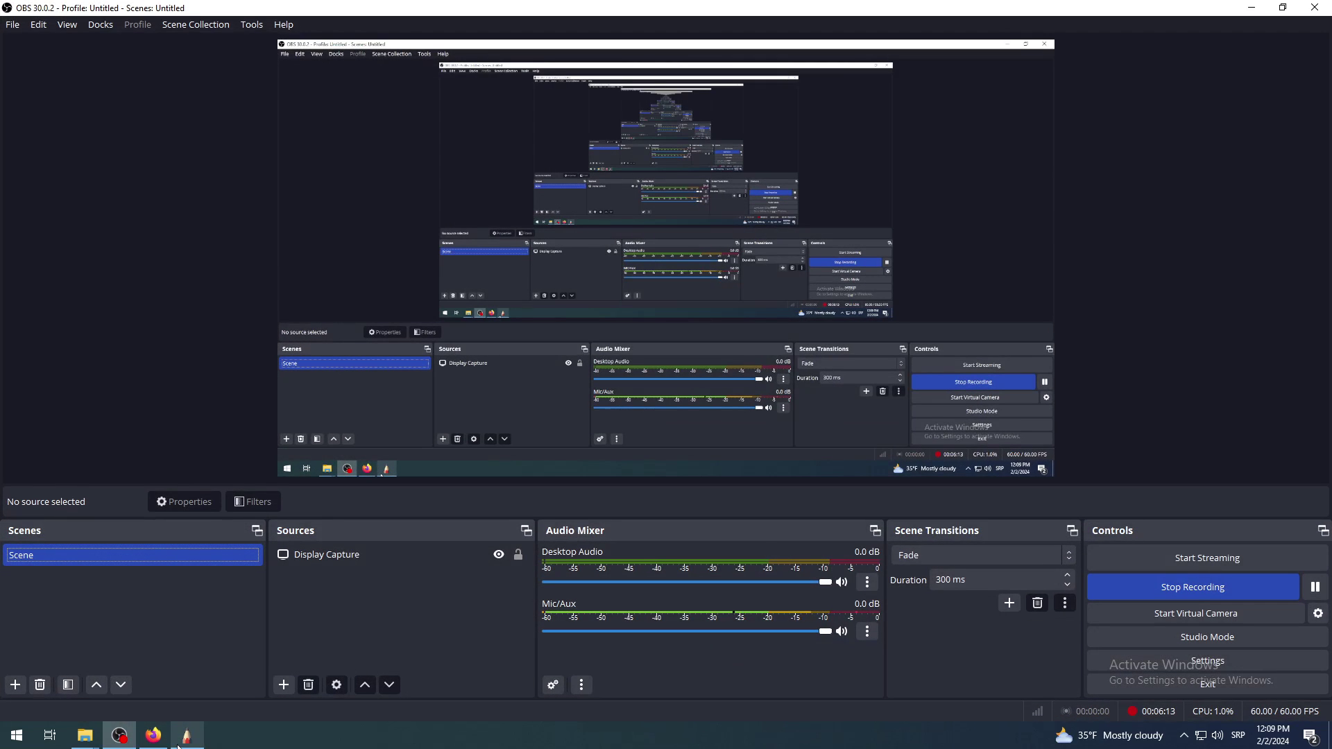
pyautogui.click(180, 745)
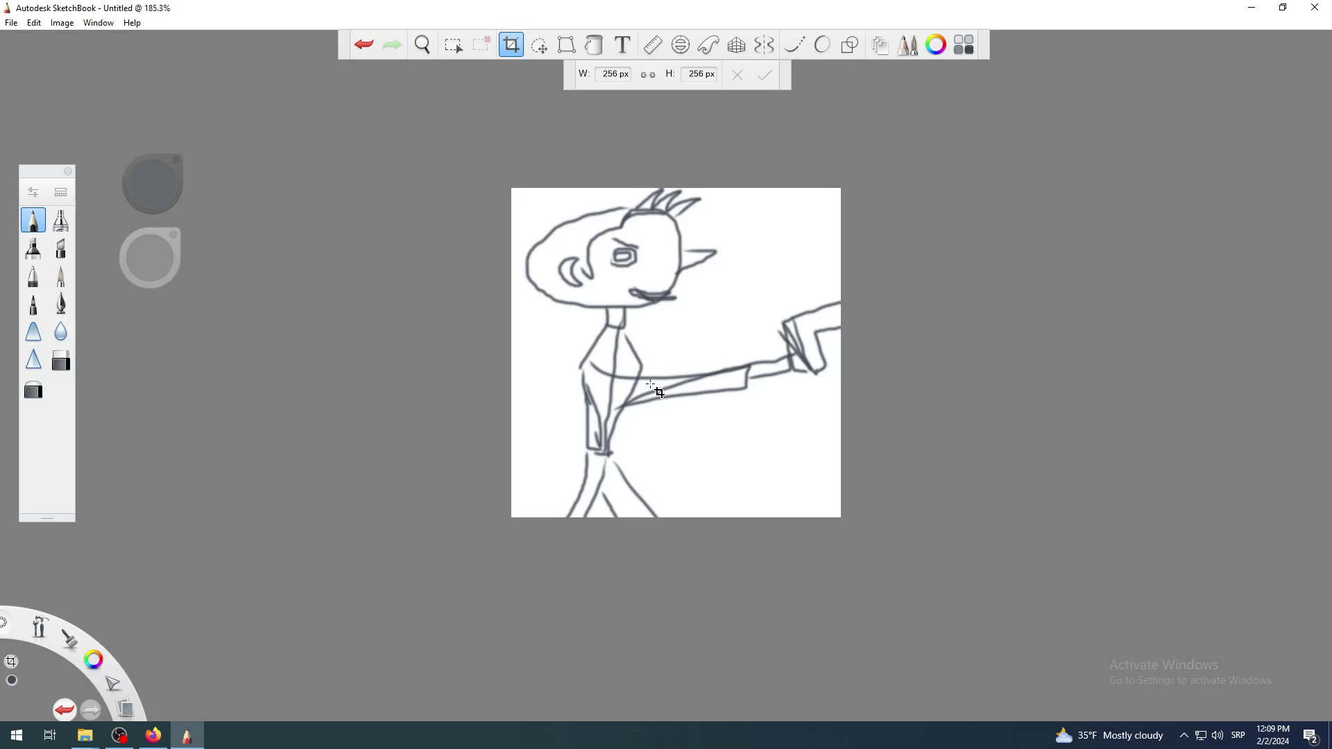